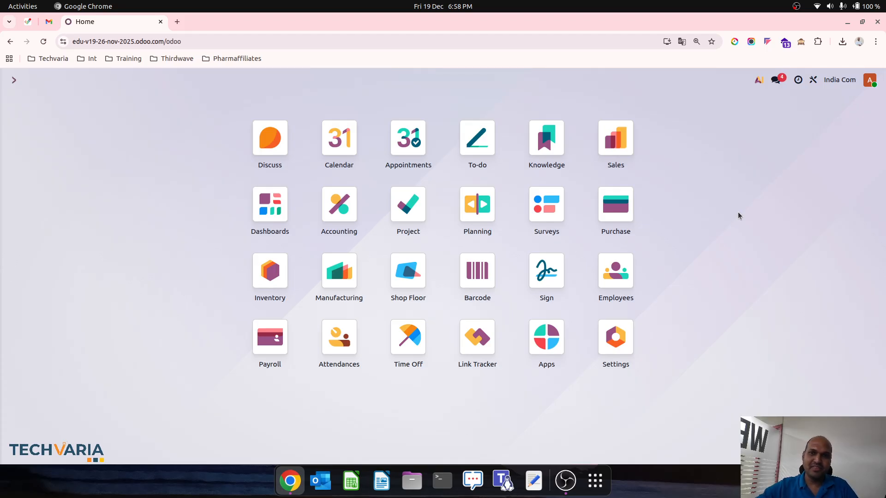
# Review the product catalog in the Sales app and open the list of product attributes.
pyautogui.click(617, 151)
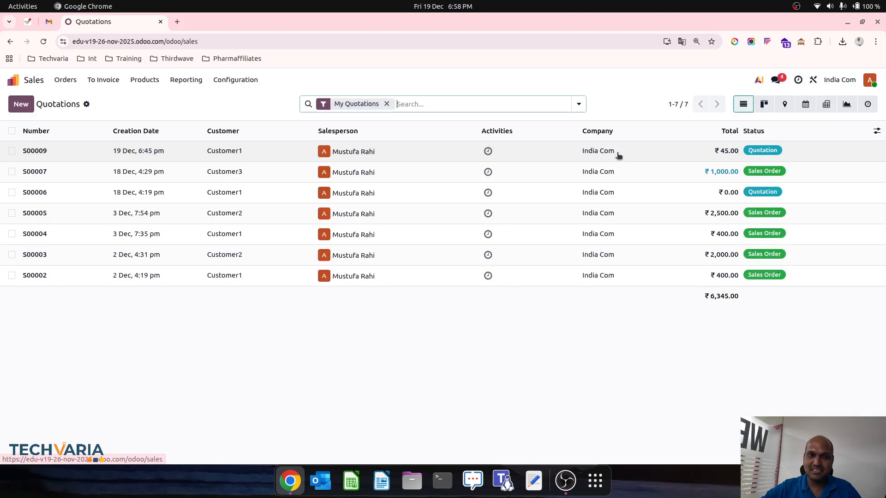
pyautogui.click(149, 82)
pyautogui.click(158, 96)
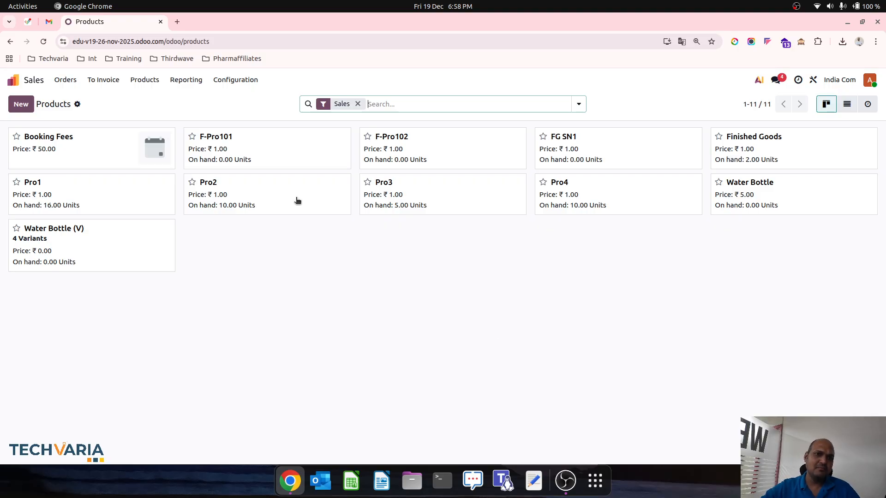
pyautogui.click(236, 80)
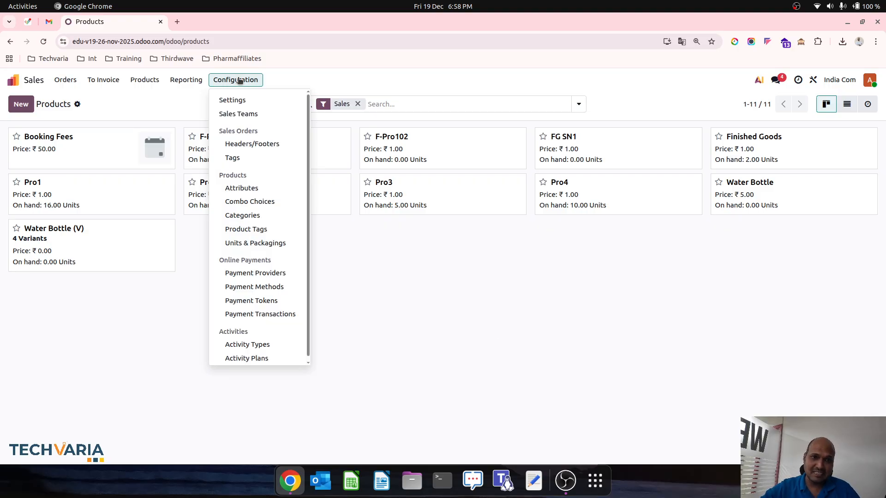
pyautogui.click(258, 189)
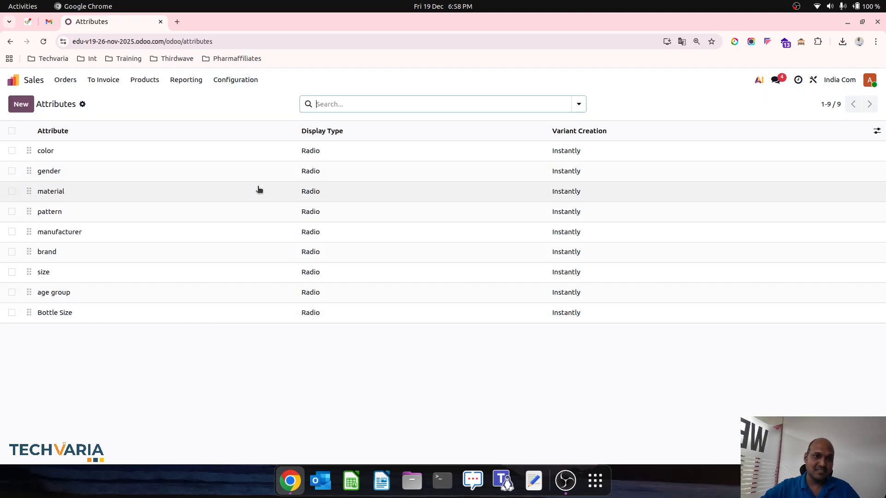
# Open the Water Bottle (V) product and review its attribute values and its list of product variants.
pyautogui.click(151, 83)
pyautogui.click(158, 99)
pyautogui.click(91, 246)
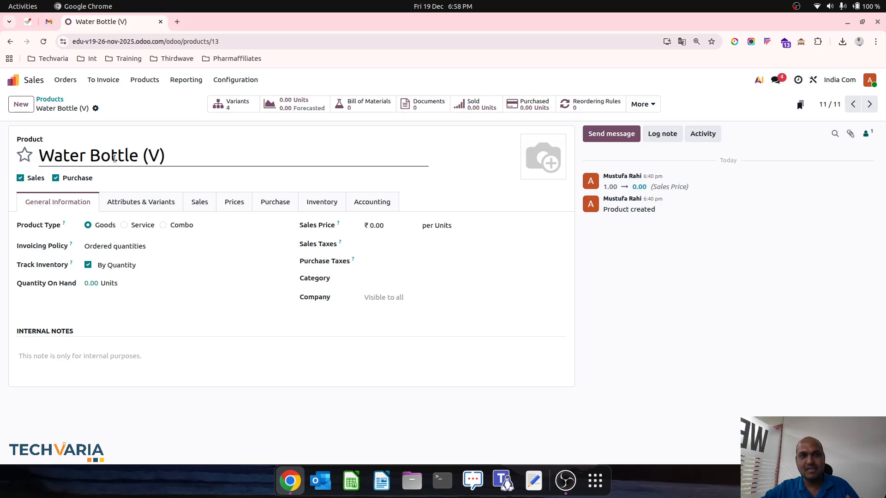
pyautogui.click(159, 156)
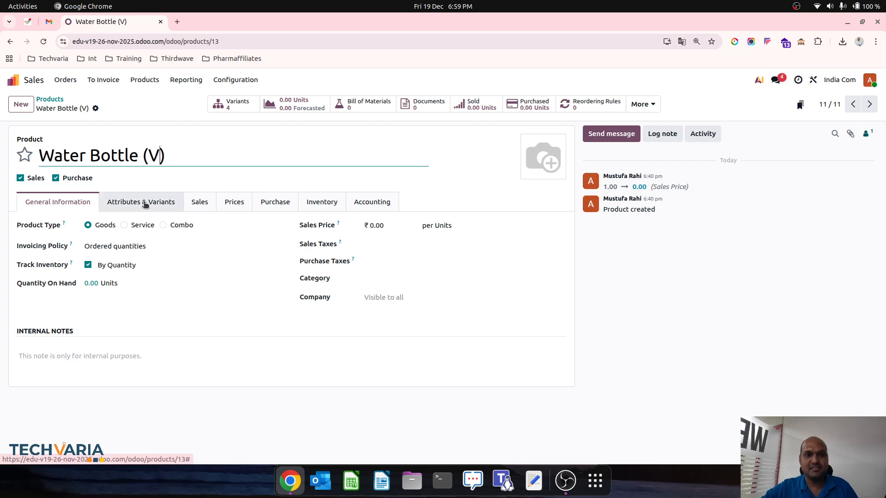
pyautogui.click(144, 203)
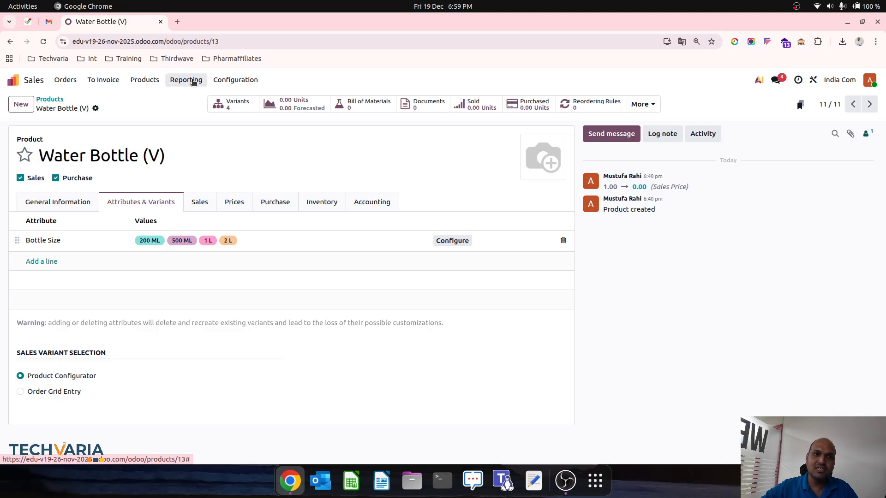
pyautogui.click(233, 83)
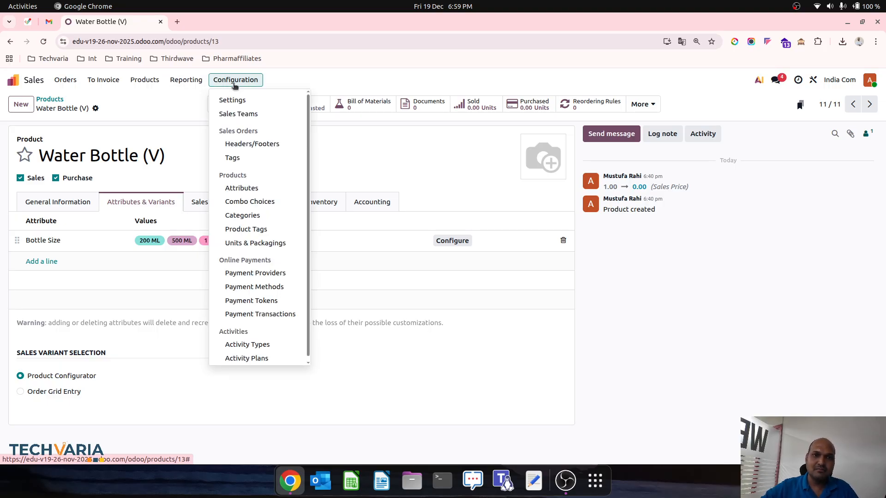
pyautogui.click(233, 83)
pyautogui.click(237, 102)
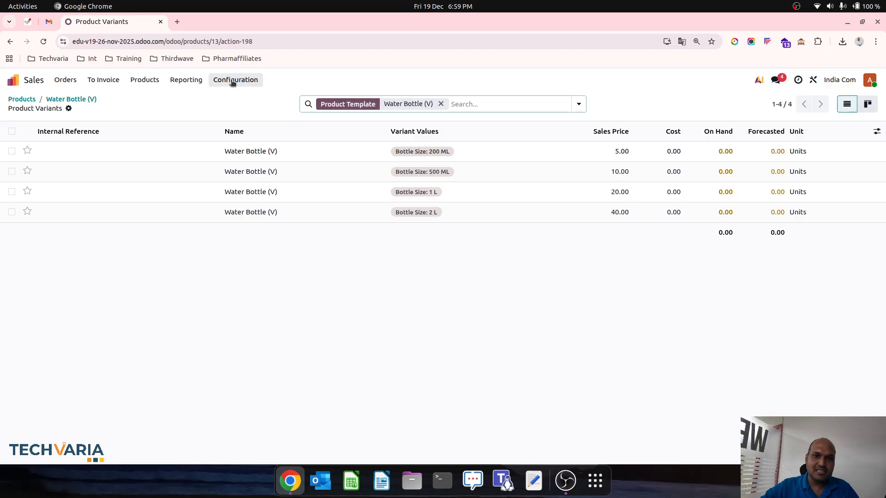
# Inspect the Bottle Size attribute's values and default extra prices, and return to the attributes list.
pyautogui.click(233, 83)
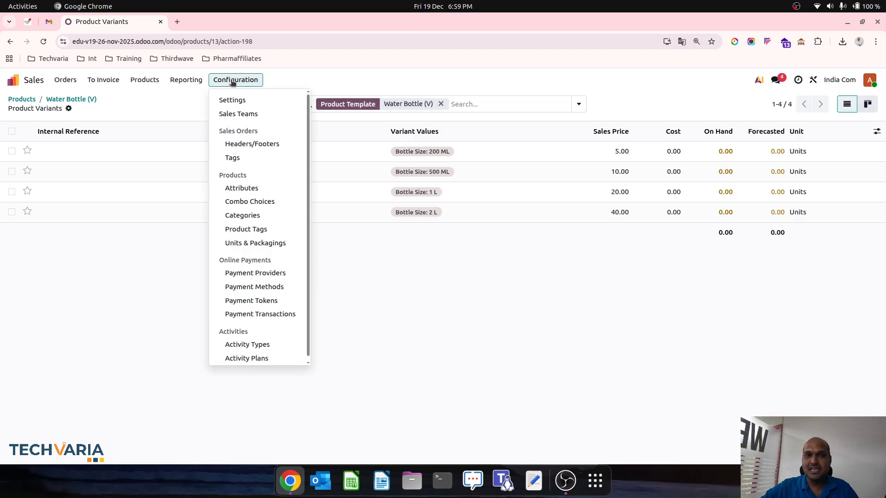
pyautogui.click(256, 192)
pyautogui.click(158, 312)
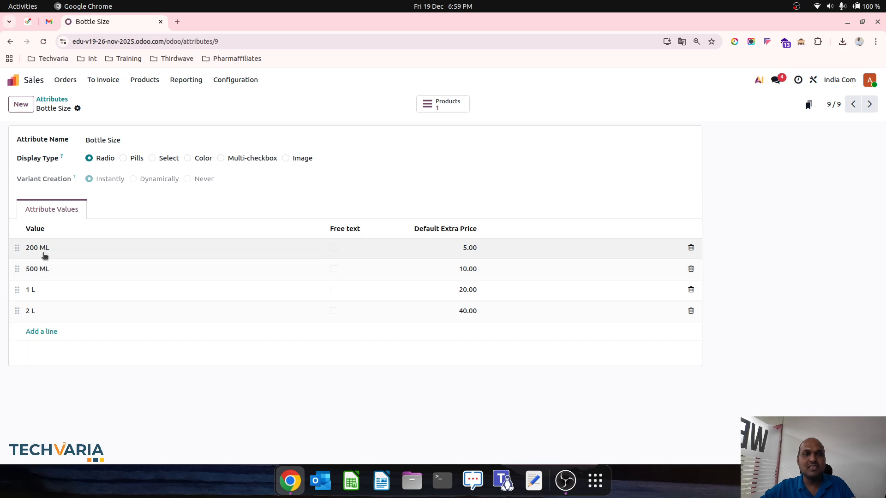
pyautogui.click(53, 100)
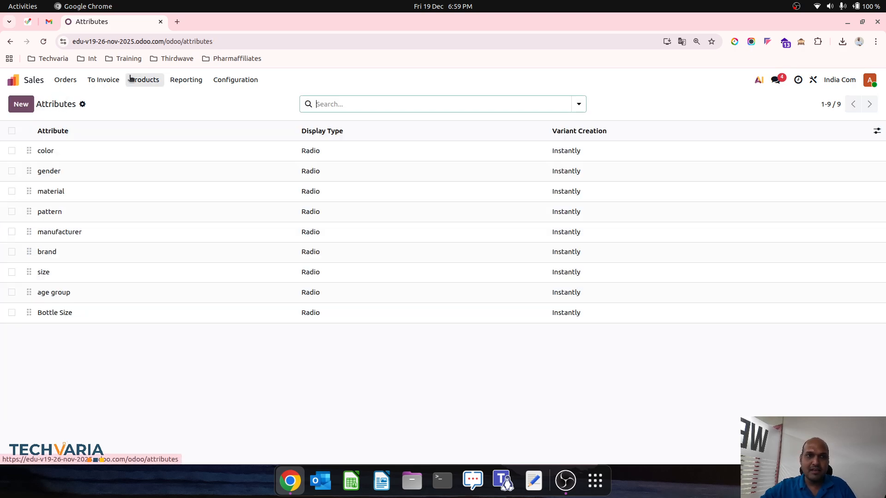
# Reopen the Water Bottle (V) product and check the sales prices of its variants.
pyautogui.click(144, 81)
pyautogui.click(144, 101)
pyautogui.click(122, 243)
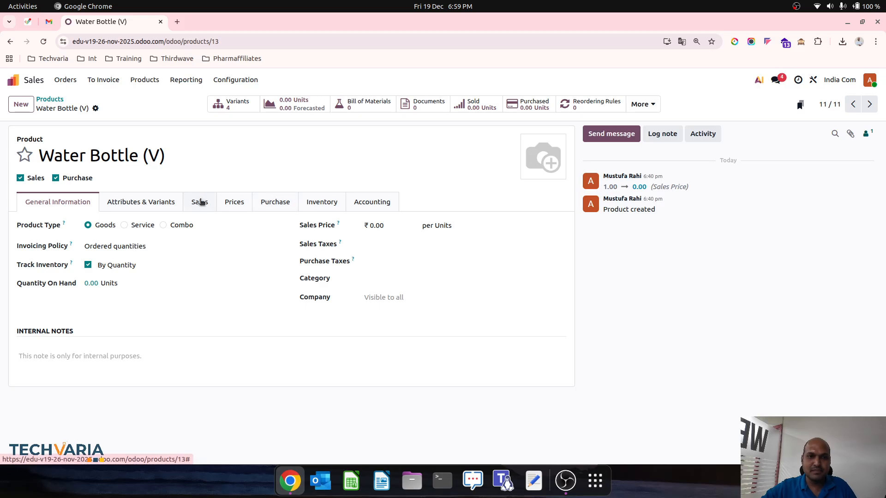
pyautogui.click(199, 202)
pyautogui.click(162, 202)
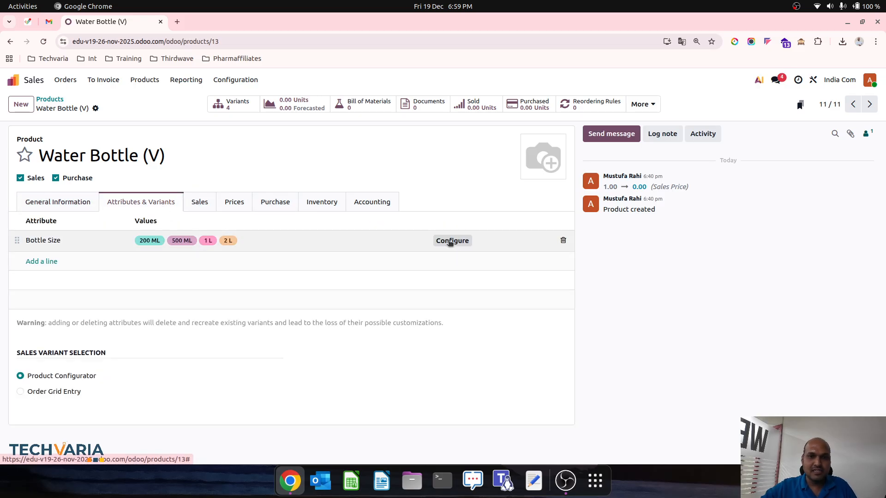
pyautogui.click(251, 105)
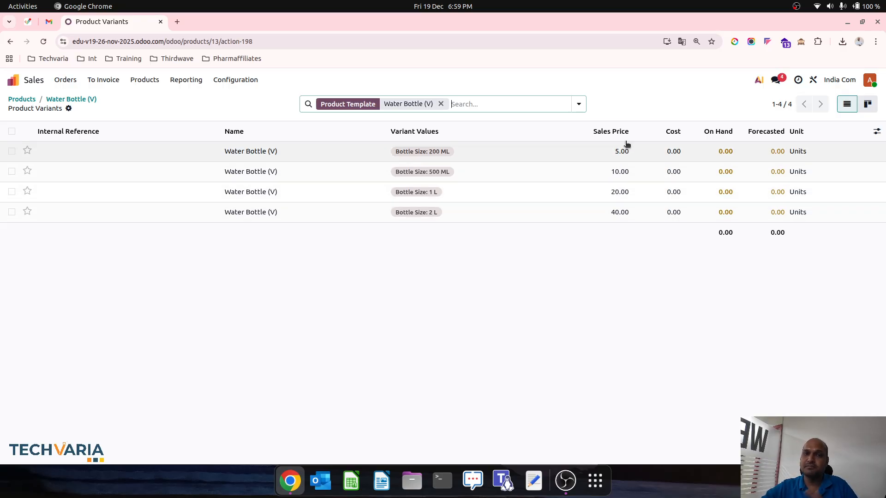
# Open the Water Bottle product without variants and review the packagings in its sales settings.
pyautogui.click(73, 100)
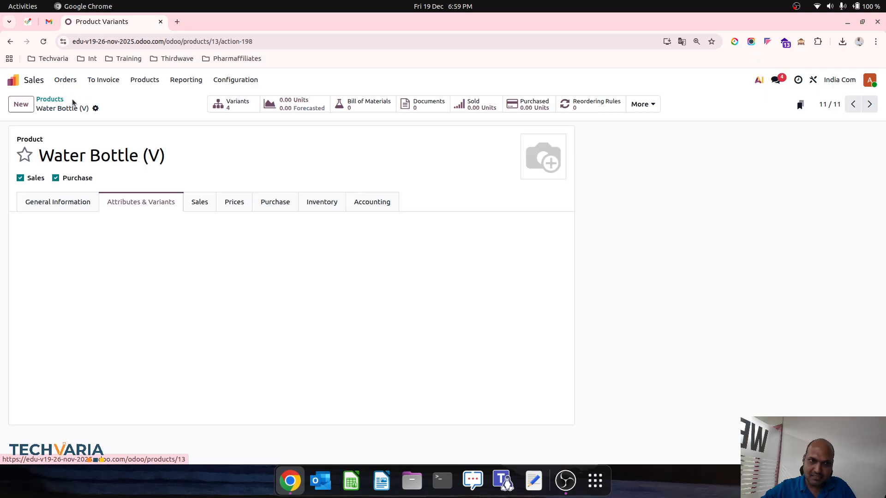
pyautogui.click(47, 97)
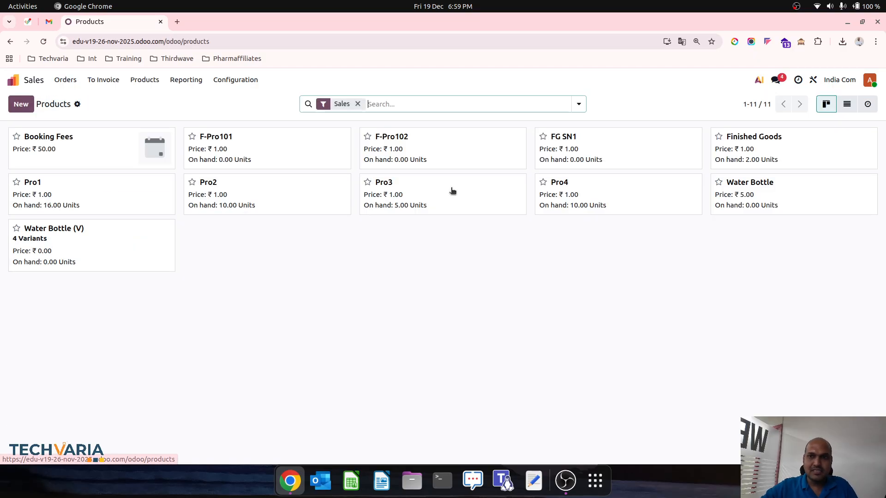
pyautogui.click(741, 194)
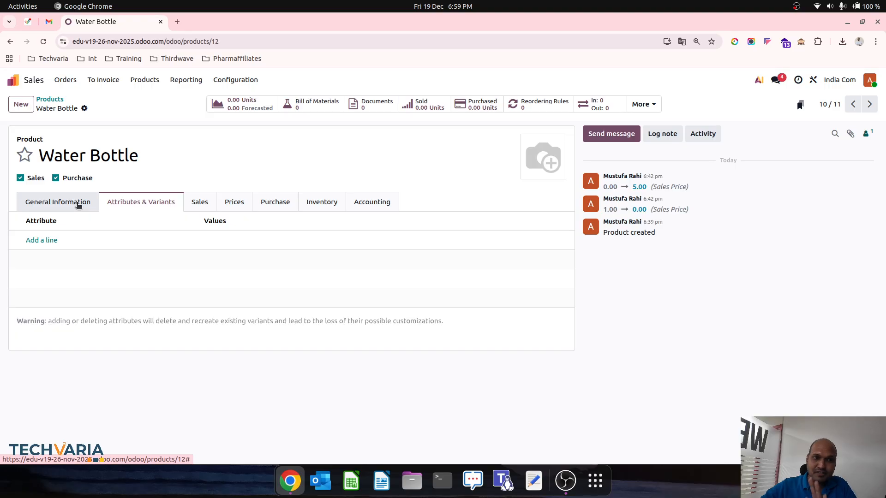
pyautogui.click(78, 205)
pyautogui.click(210, 202)
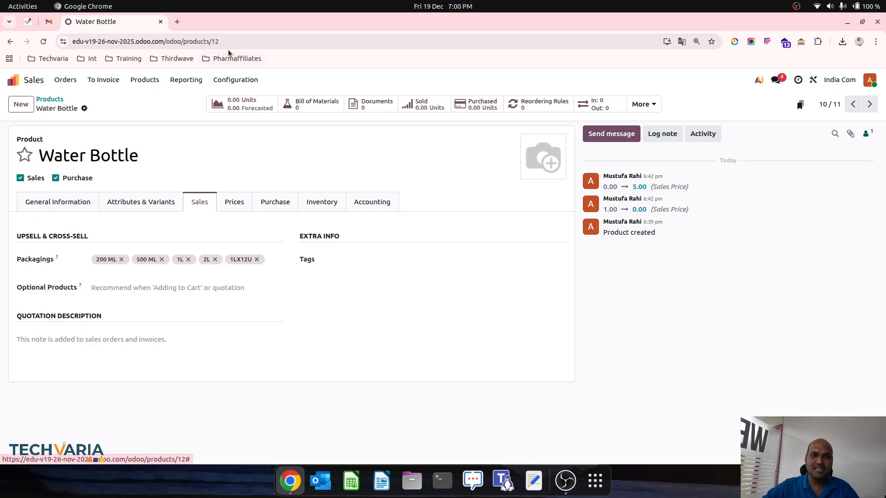
# Rename the 1LX12U packaging unit as 1LX12U (Dozens), save it and return to the units and packagings list.
pyautogui.click(238, 81)
pyautogui.click(270, 242)
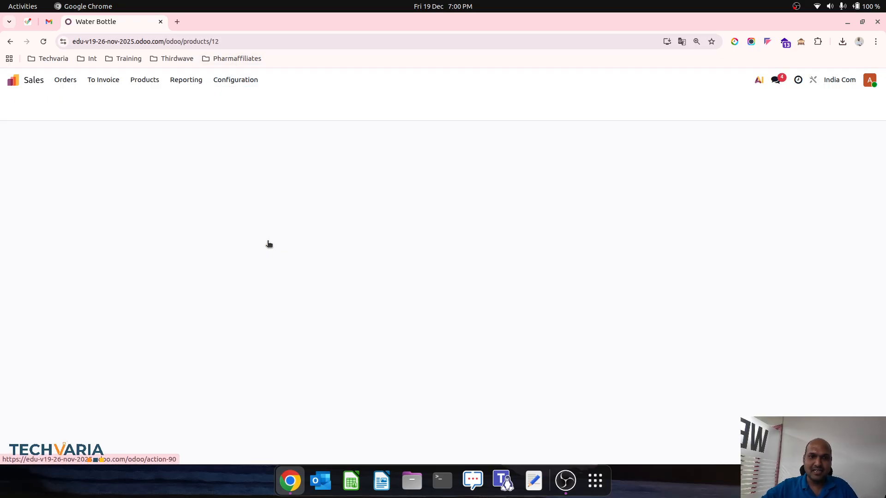
pyautogui.scroll(-1, 269, 244)
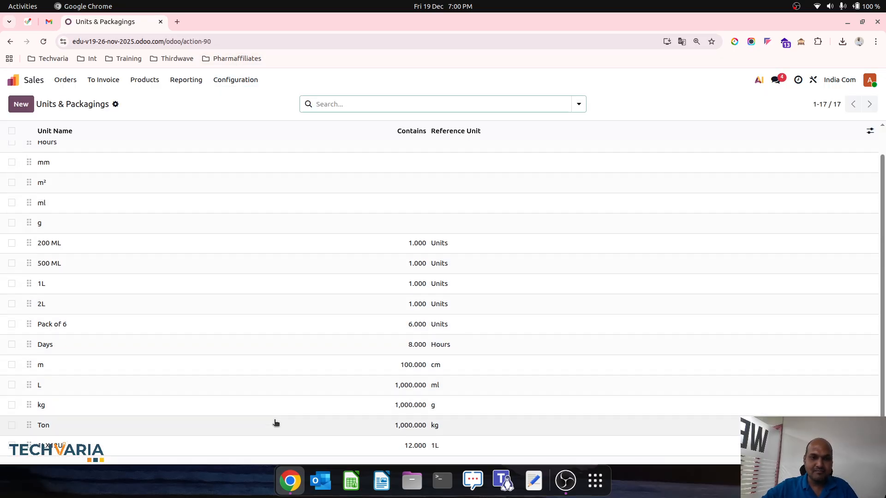
pyautogui.click(269, 445)
pyautogui.click(137, 140)
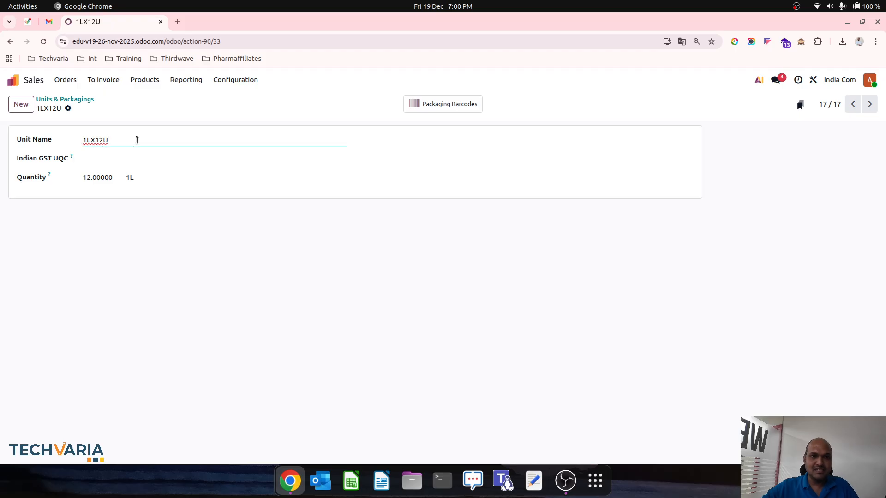
pyautogui.write('(')
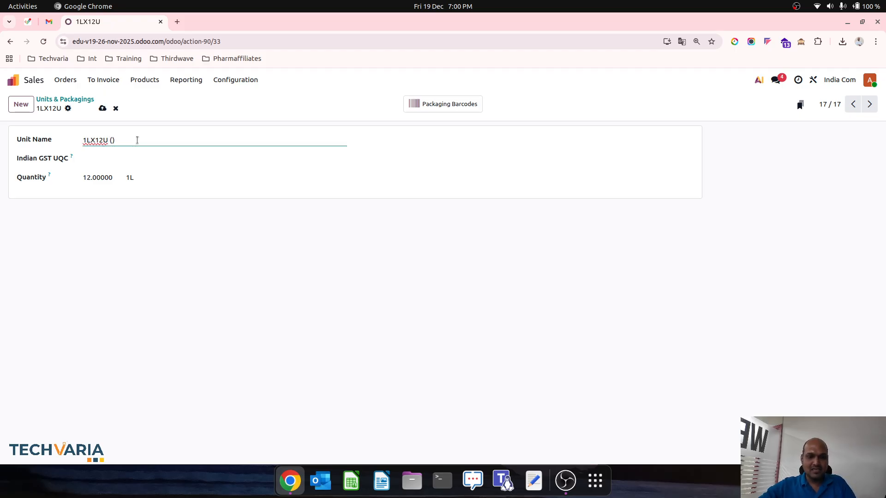
pyautogui.write('Dozens')
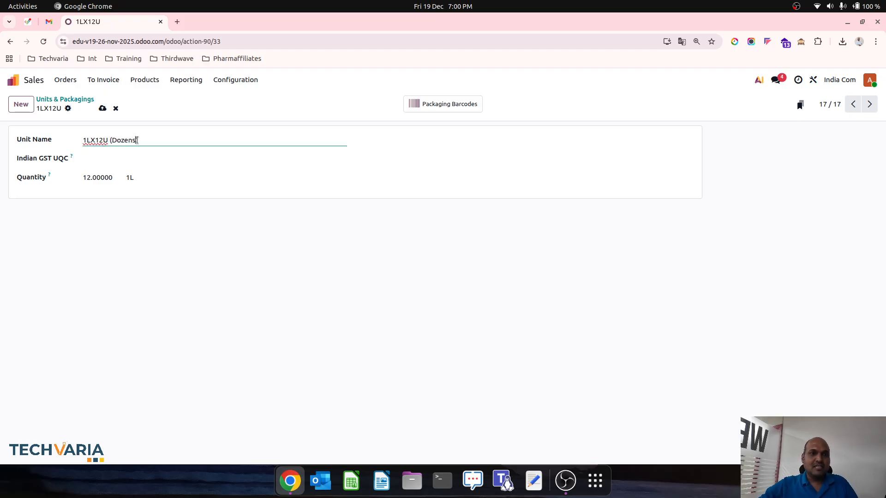
pyautogui.click(103, 108)
pyautogui.click(77, 100)
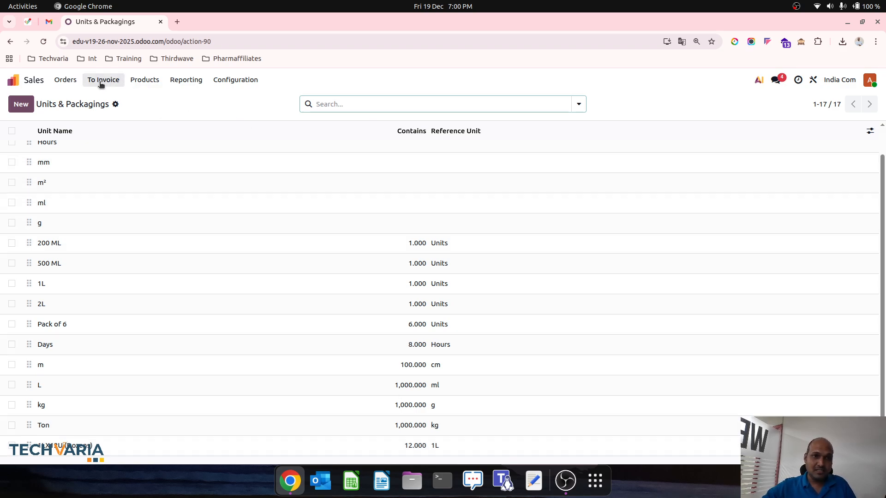
# Reopen the Water Bottle product from the product catalog.
pyautogui.click(145, 80)
pyautogui.click(144, 98)
pyautogui.click(443, 156)
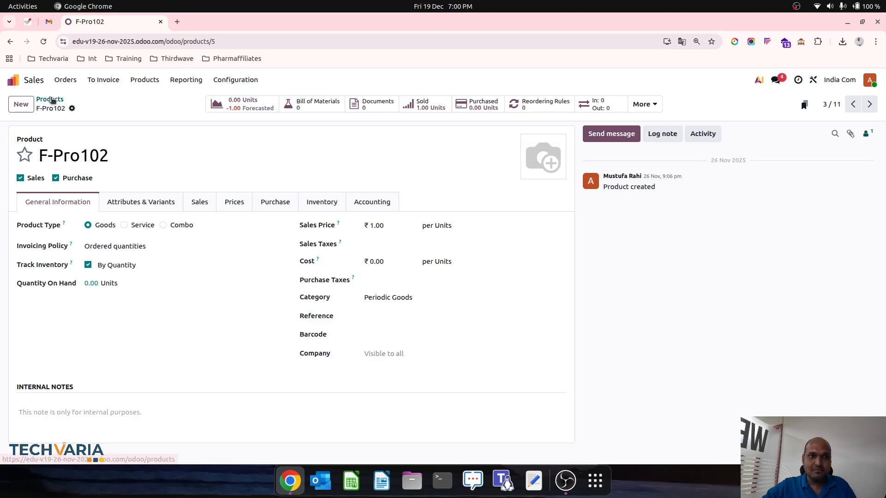
pyautogui.click(49, 99)
pyautogui.click(744, 204)
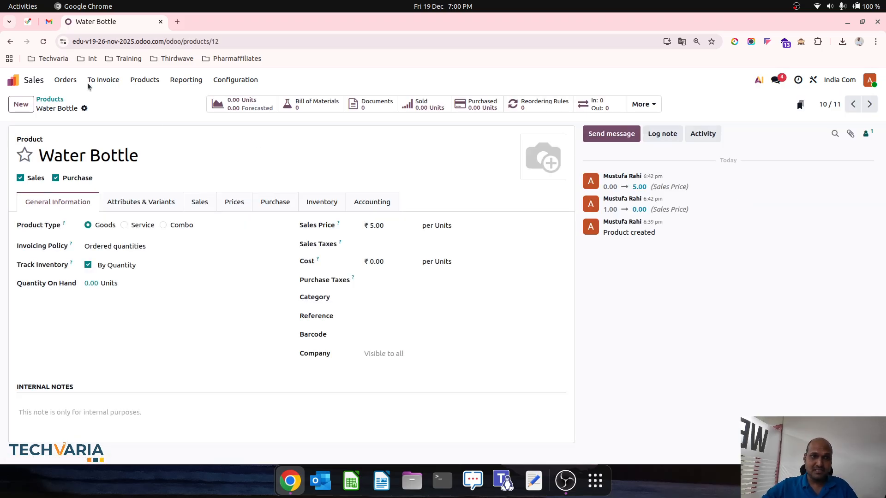
# Duplicate the browser tab and open Customer1's 19 Dec quotation from the Sales app in the copy.
pyautogui.rightClick(128, 29)
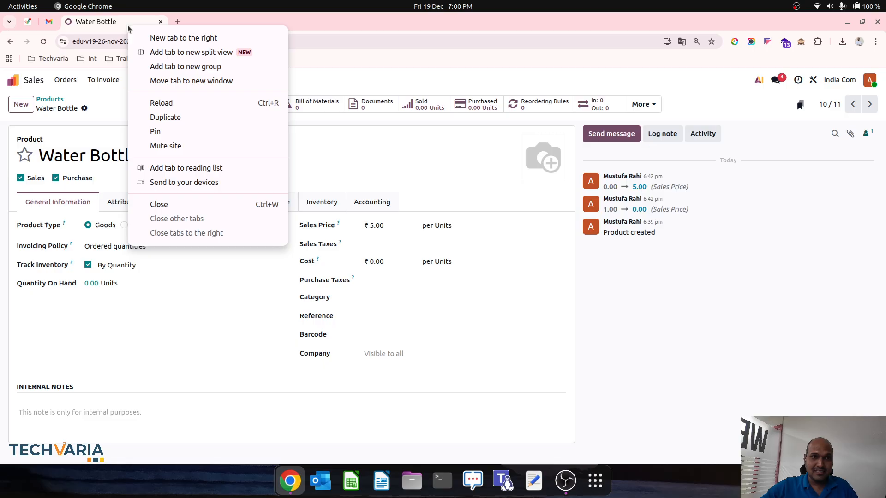
pyautogui.click(176, 113)
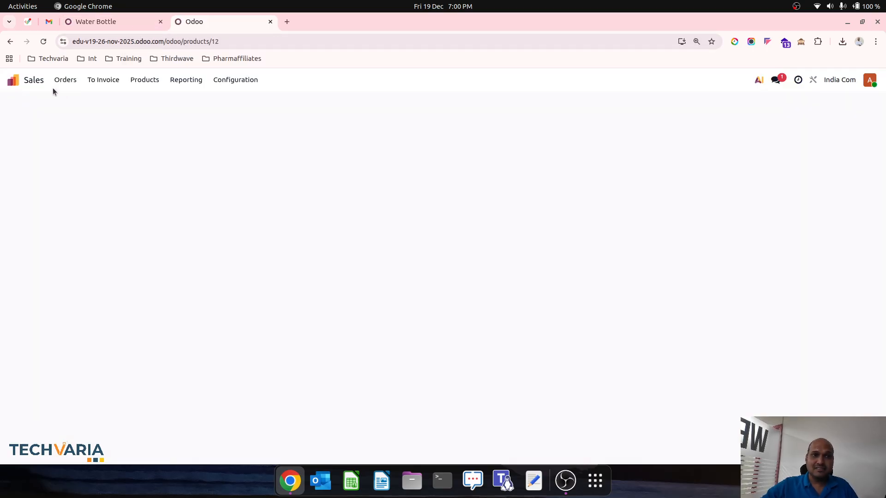
pyautogui.click(49, 83)
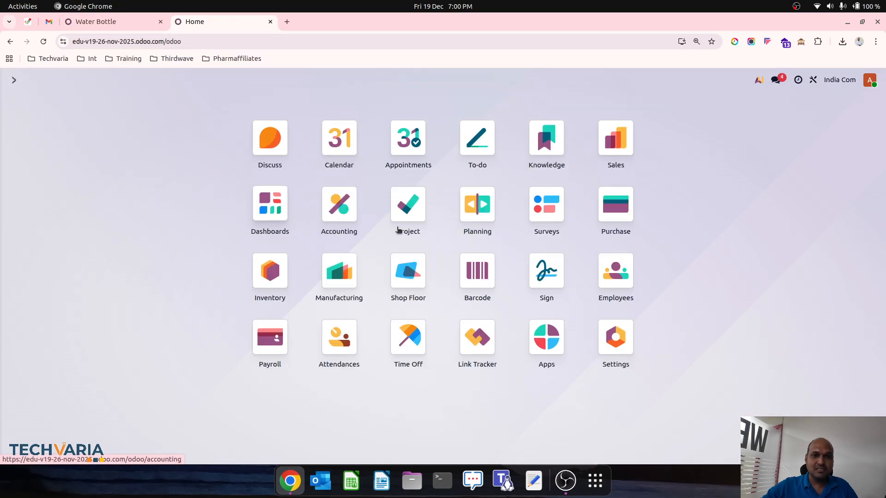
pyautogui.click(615, 141)
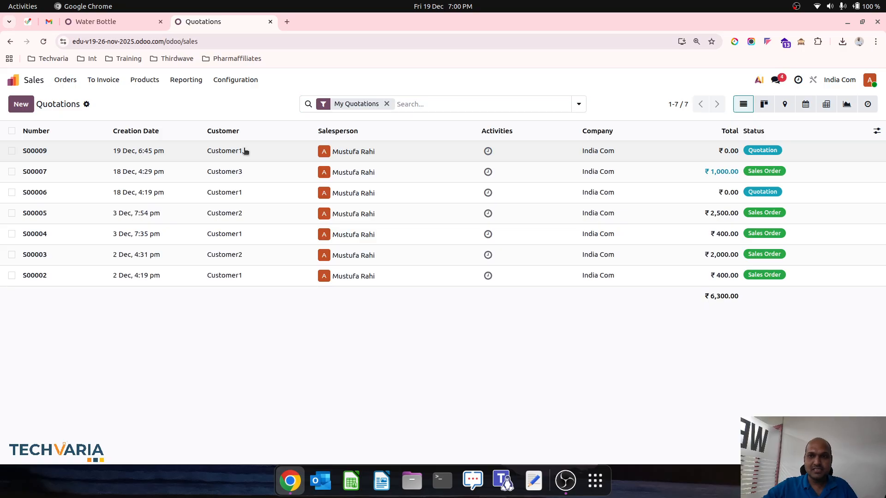
pyautogui.click(244, 151)
# Add an order line for the Water Bottle product to the quotation.
pyautogui.click(56, 312)
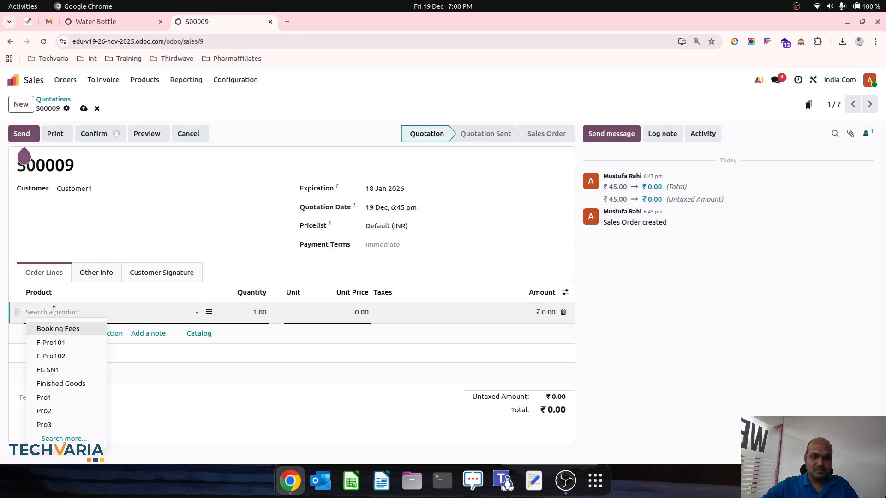
pyautogui.write('wate')
pyautogui.click(58, 330)
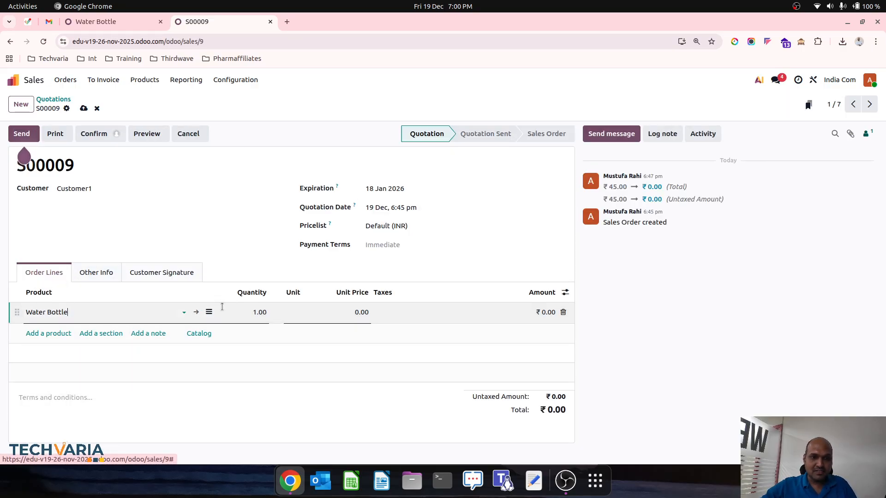
# Set the unit of the Water Bottle order line to 1LX12U (Dozens).
pyautogui.click(257, 316)
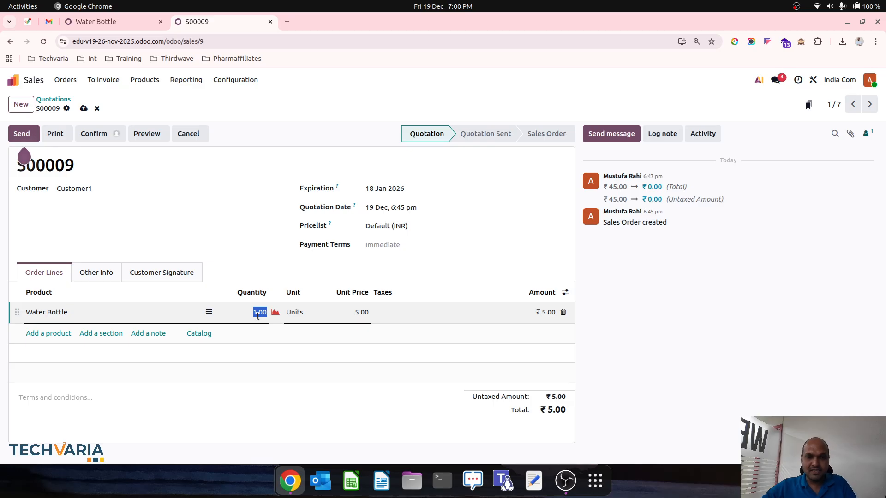
pyautogui.click(293, 317)
pyautogui.press('BackSpace')
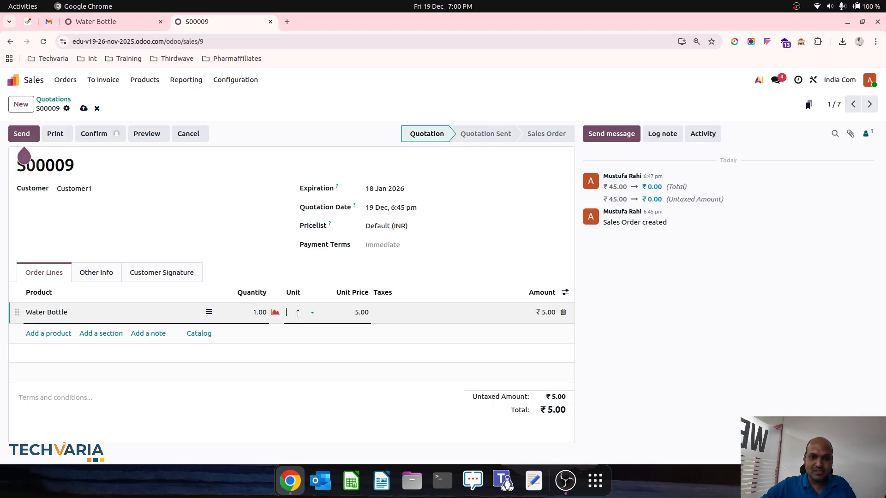
pyautogui.click(323, 340)
pyautogui.click(301, 309)
pyautogui.click(305, 328)
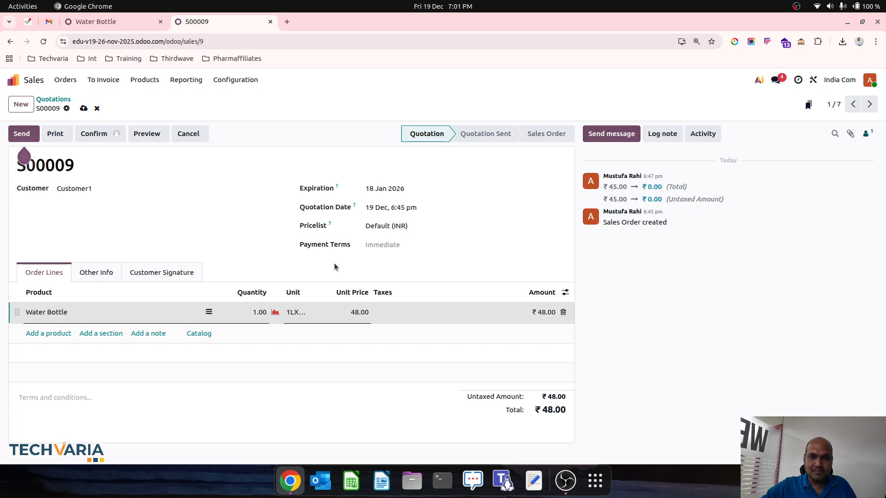
# Try the 2L and 1L packagings in turn as the unit of the Water Bottle order line.
pyautogui.click(296, 318)
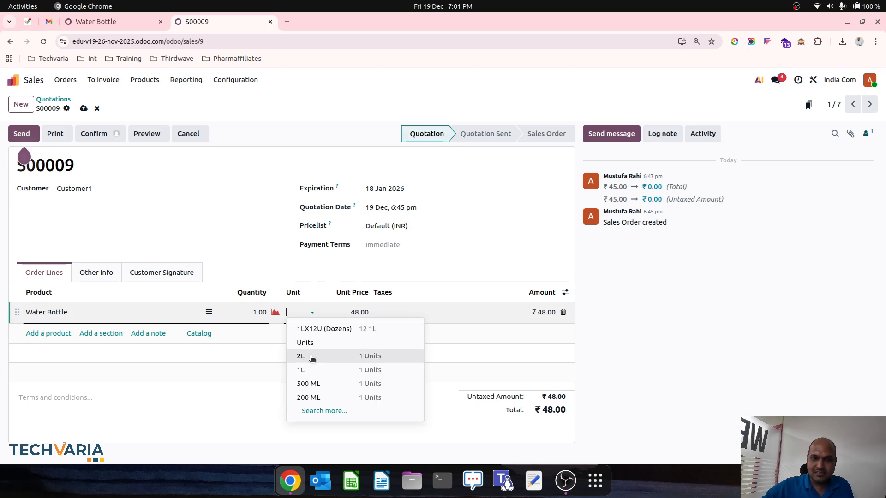
pyautogui.click(310, 356)
pyautogui.click(387, 275)
pyautogui.click(302, 315)
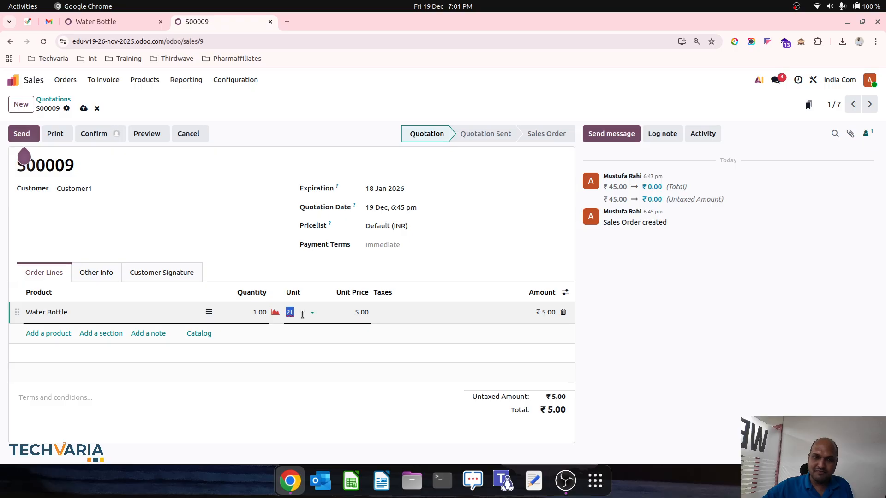
pyautogui.click(303, 315)
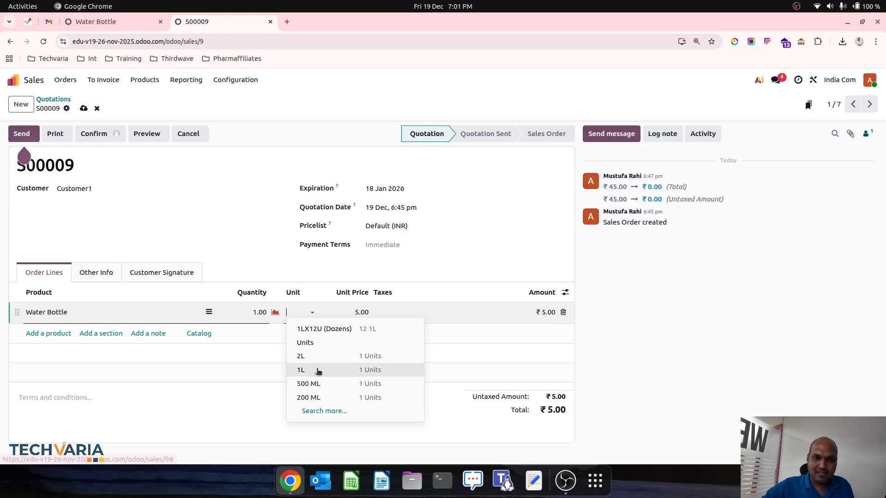
pyautogui.click(300, 370)
pyautogui.click(387, 275)
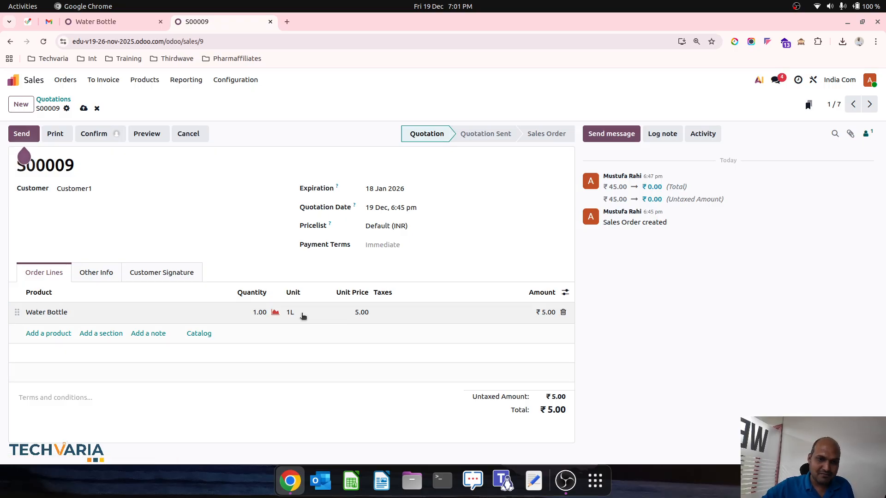
# Change the unit of the Water Bottle order line to 500 ML.
pyautogui.click(301, 313)
pyautogui.press('BackSpace')
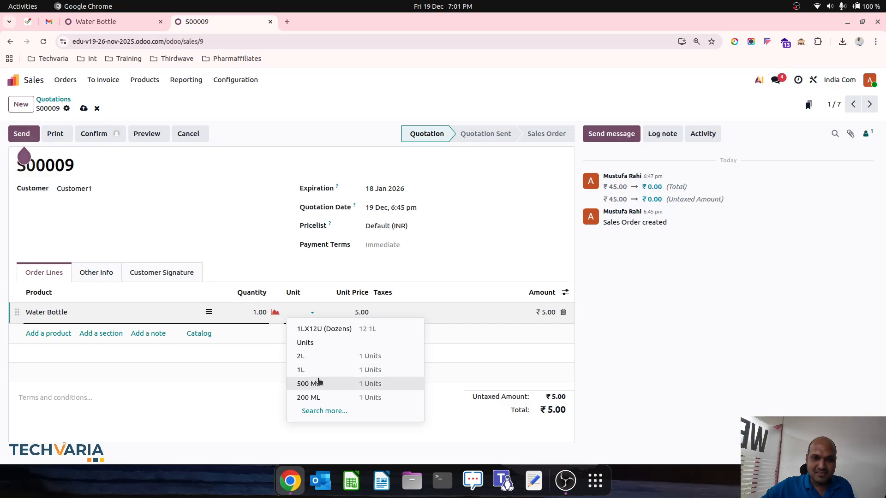
pyautogui.click(319, 384)
pyautogui.click(438, 267)
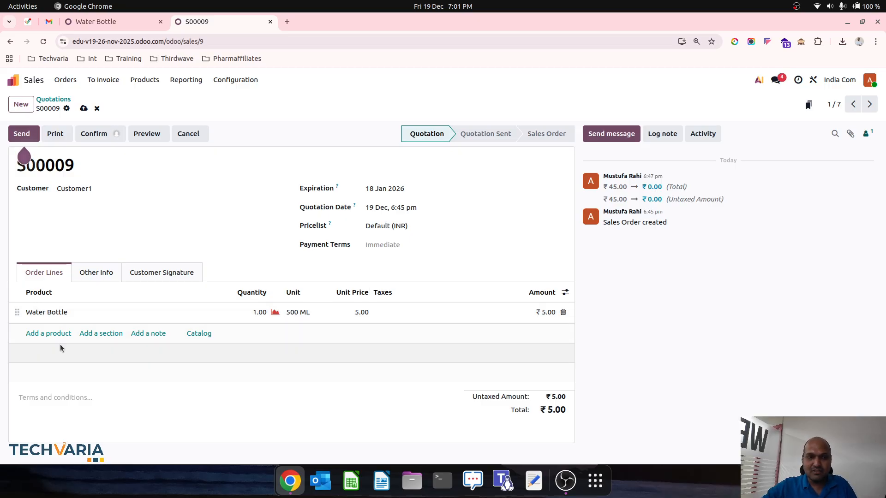
# Add a second order line for the Water Bottle (V) product configured with the 1 L bottle size.
pyautogui.click(49, 332)
pyautogui.write('wat')
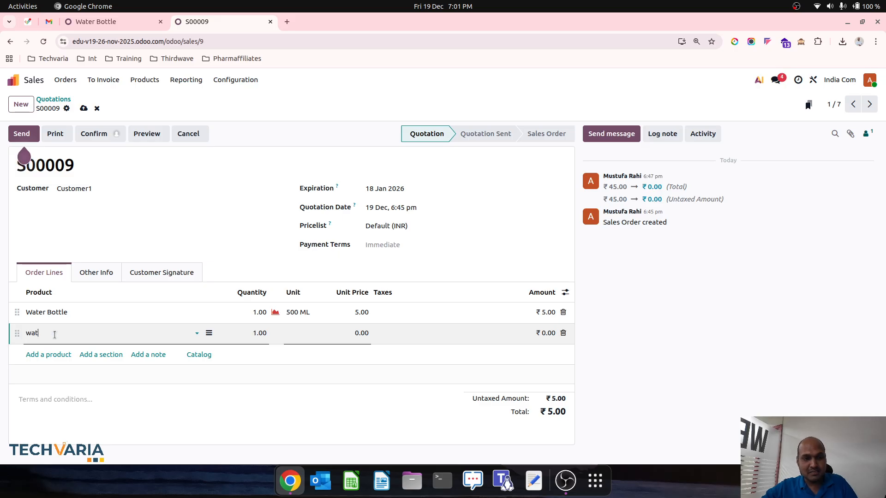
pyautogui.write('er')
pyautogui.click(76, 364)
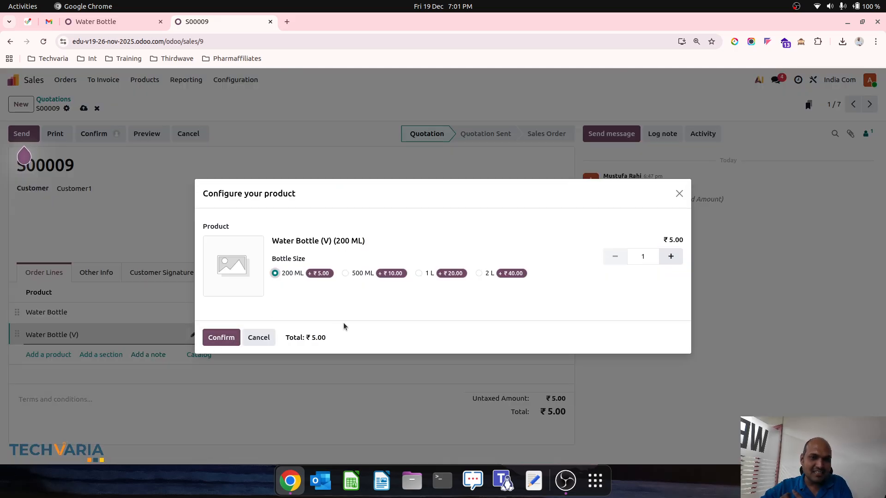
pyautogui.click(419, 273)
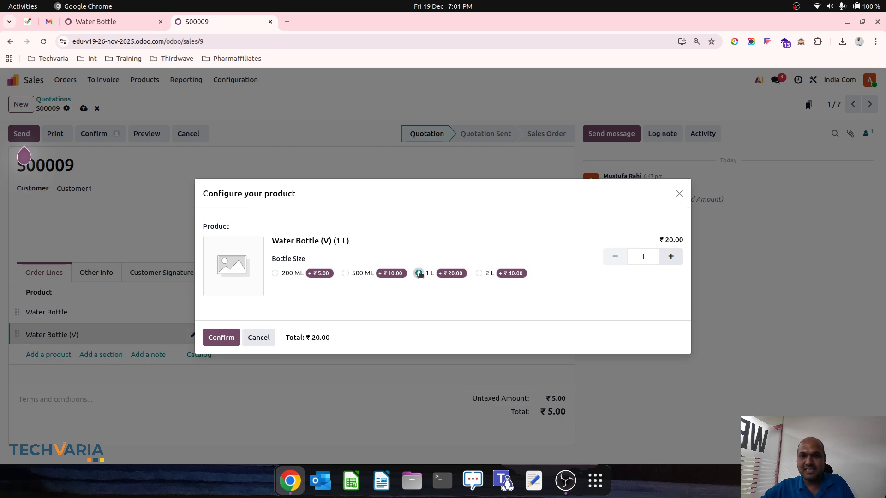
pyautogui.click(219, 337)
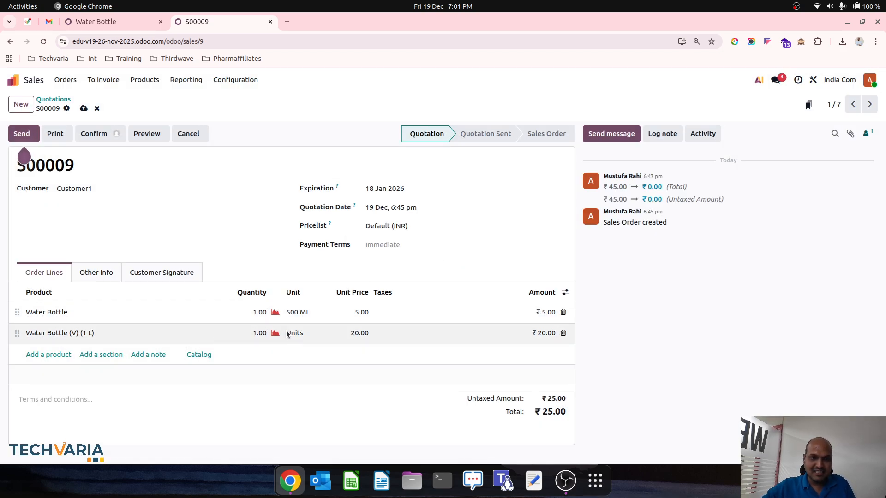
# Reconfigure the Water Bottle (V) order line to the 2 L bottle size.
pyautogui.click(123, 333)
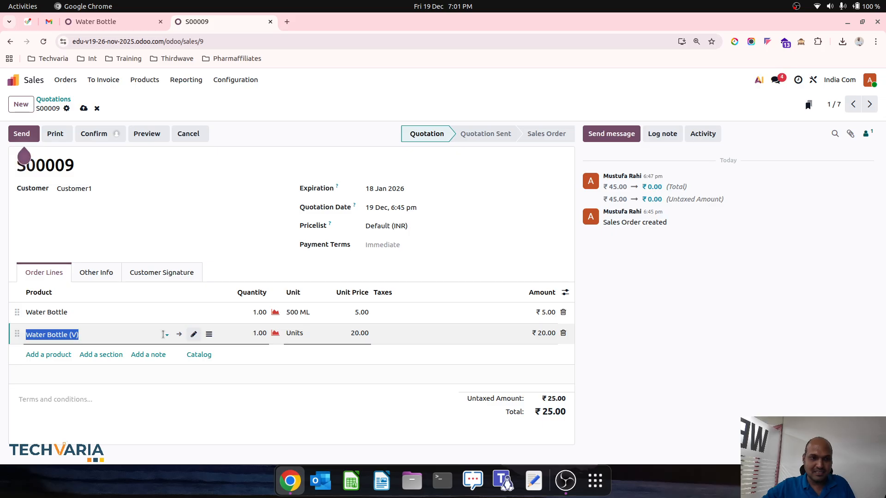
pyautogui.click(194, 335)
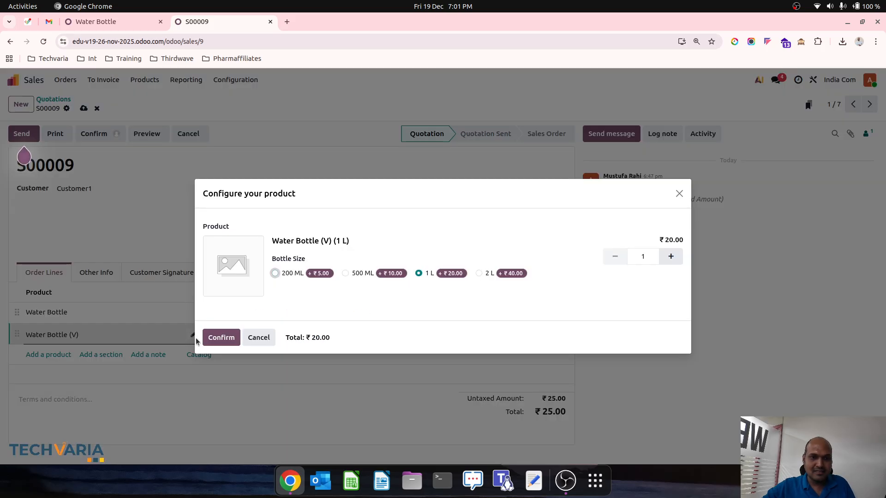
pyautogui.click(498, 274)
pyautogui.click(225, 340)
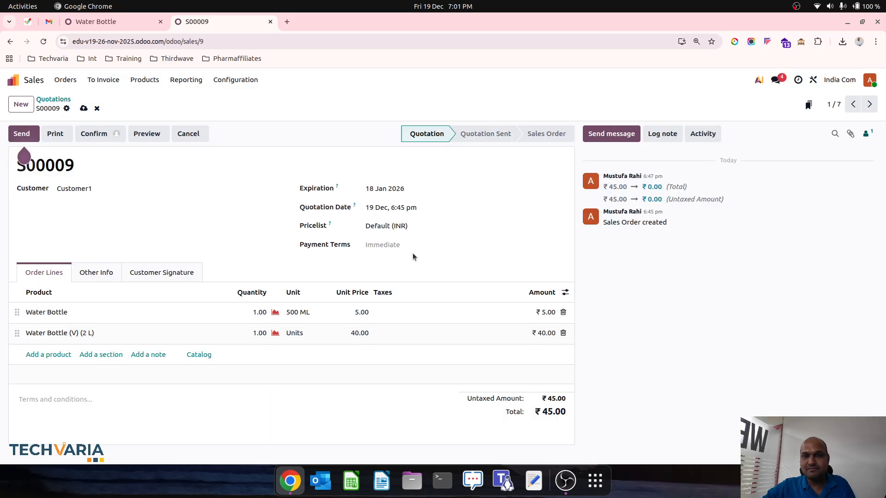
# Delete the Water Bottle (V) line from the quotation.
pyautogui.click(258, 334)
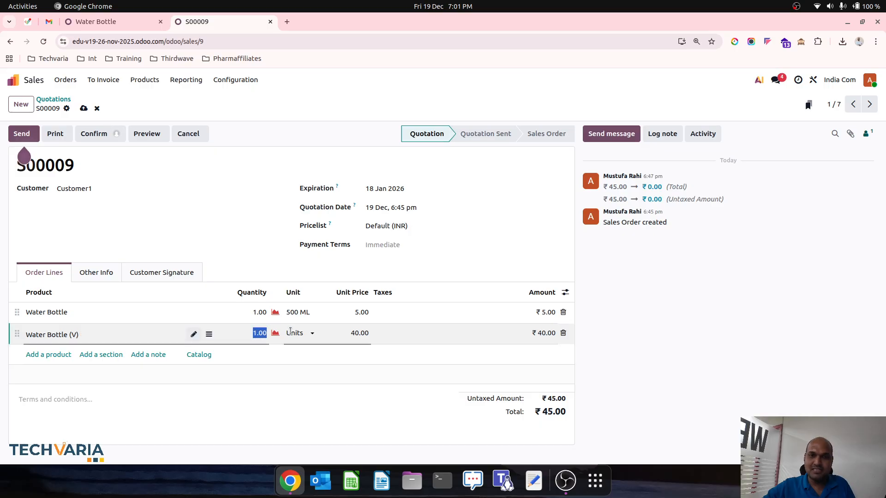
pyautogui.click(269, 257)
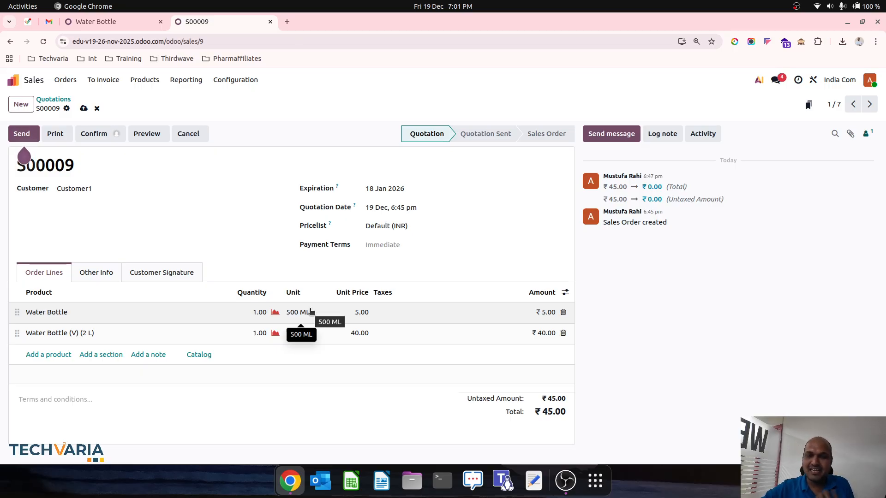
pyautogui.click(563, 333)
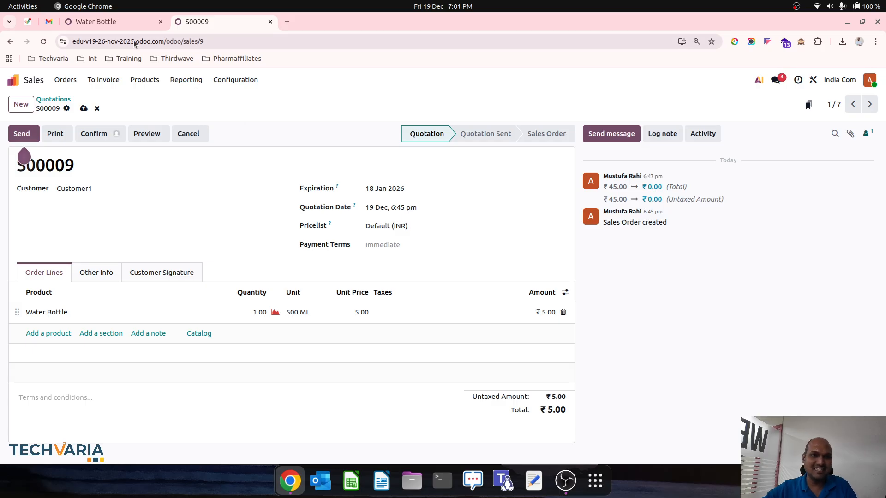
# Switch to the Water Bottle product's browser tab and open the Units & Packagings list there.
pyautogui.click(131, 22)
pyautogui.click(235, 79)
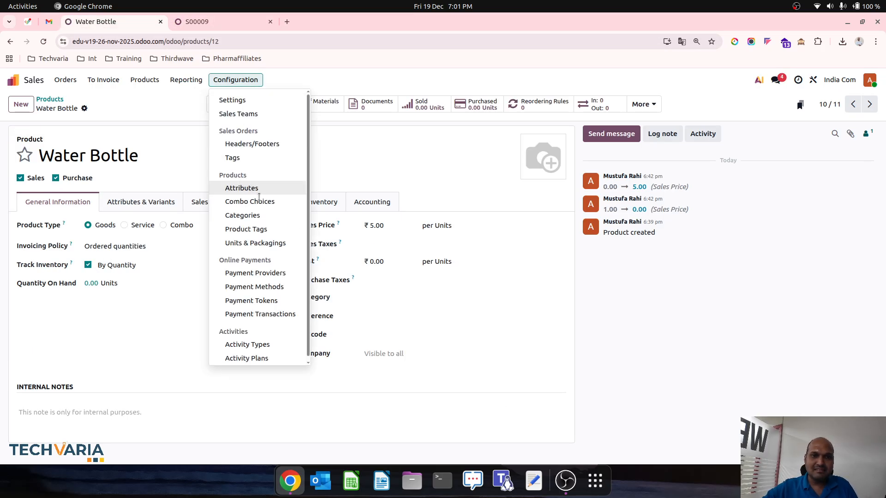
pyautogui.click(270, 241)
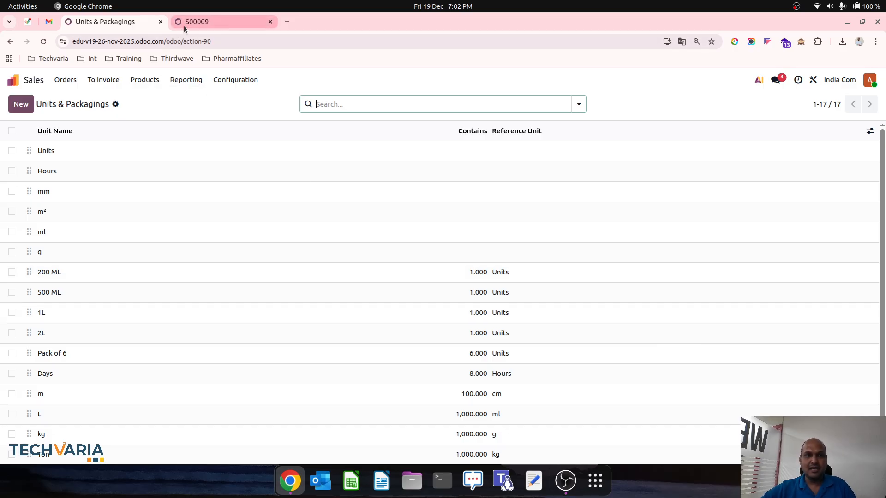
# Go back to the quotation's browser tab and open the Water Bottle product from the product catalog there.
pyautogui.click(209, 21)
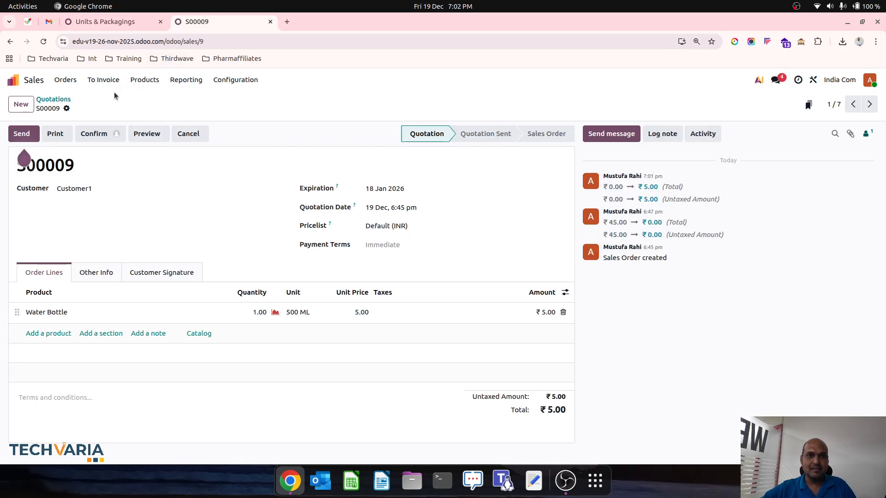
pyautogui.click(65, 80)
pyautogui.moveTo(144, 79)
pyautogui.click(148, 95)
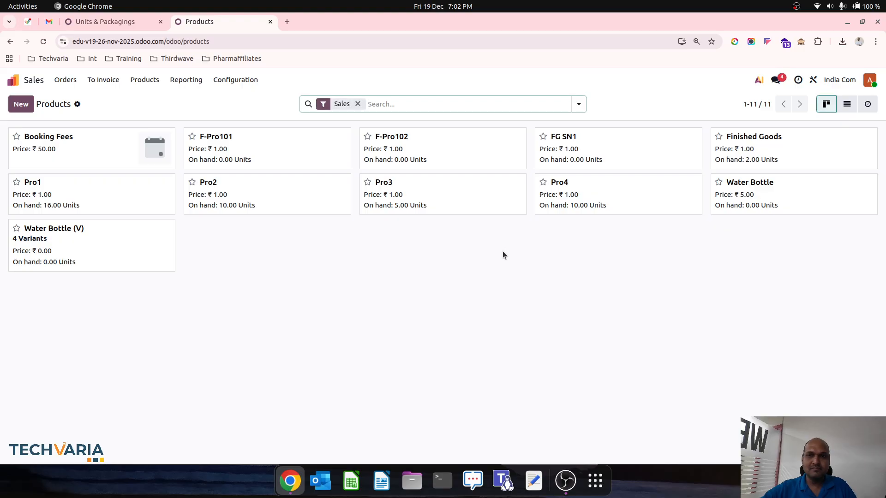
pyautogui.click(740, 182)
# Set the Water Bottle's sales price to ₹ 20.00 and save the product.
pyautogui.click(395, 223)
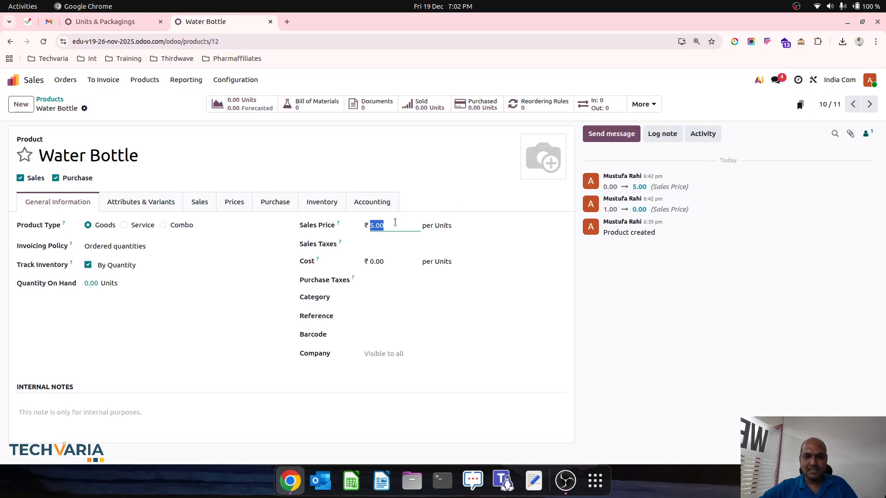
pyautogui.write('20')
pyautogui.press('Tab')
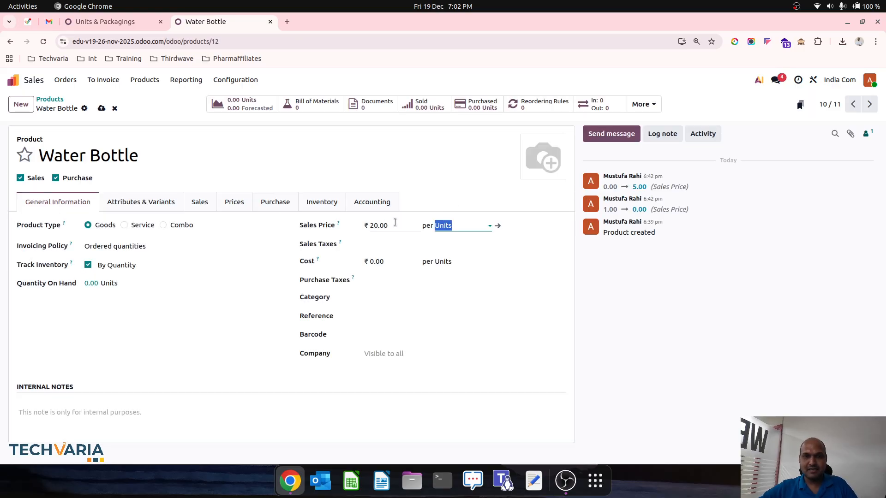
pyautogui.click(101, 108)
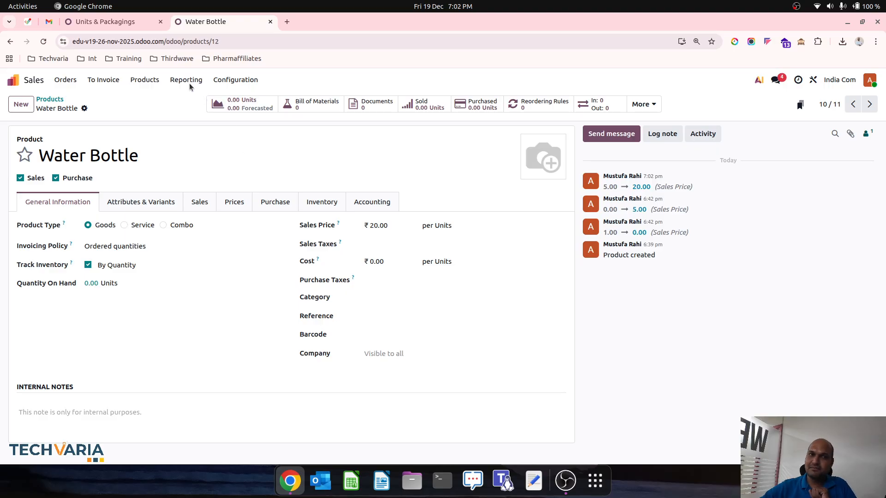
# In the Units & Packagings browser tab, open the 500 ML unit, set its quantity to 0.5 Units and save.
pyautogui.click(136, 28)
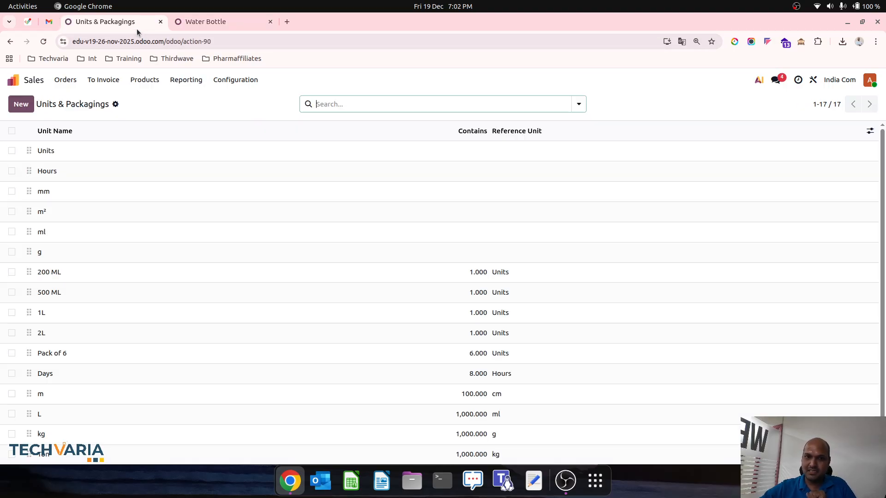
pyautogui.click(436, 285)
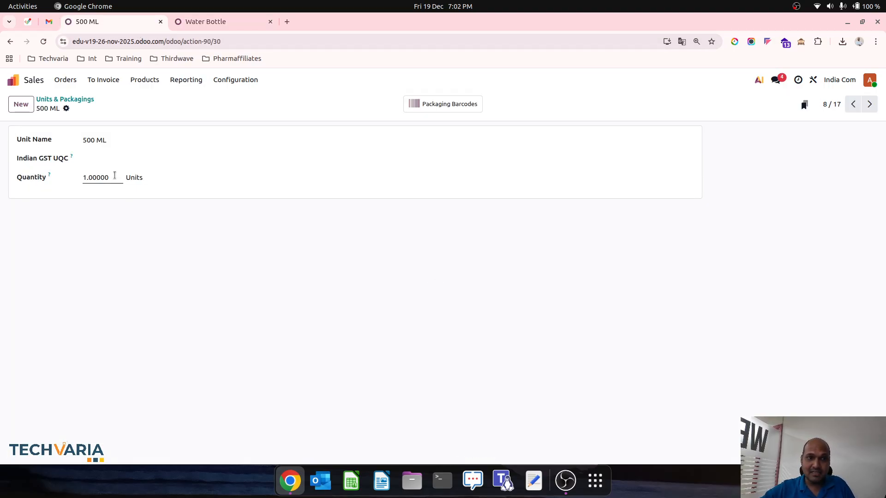
pyautogui.click(141, 178)
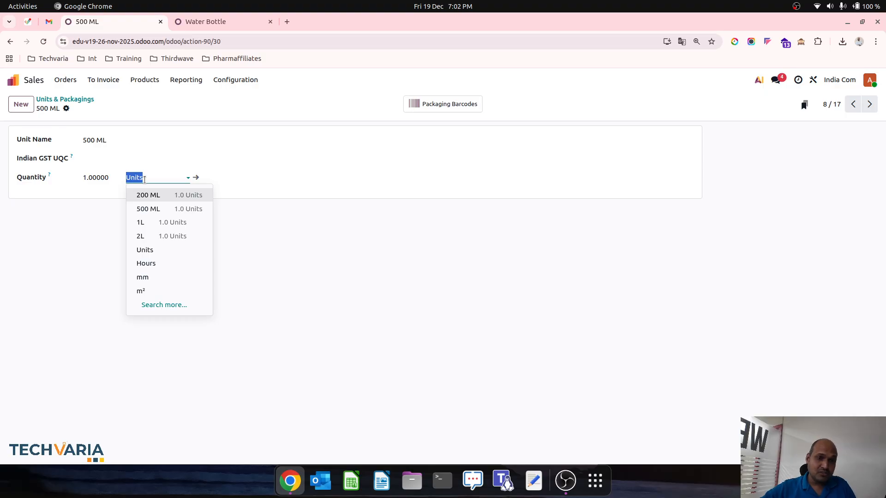
pyautogui.click(111, 178)
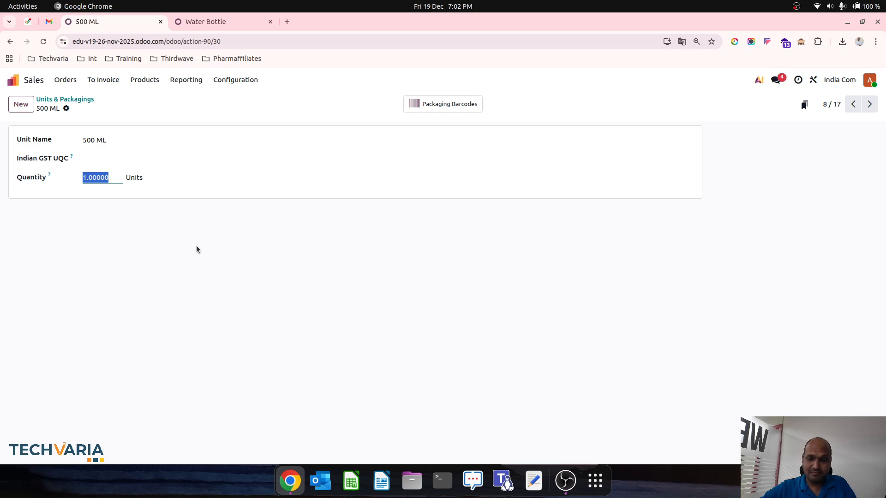
pyautogui.write('0.5')
pyautogui.press('Tab')
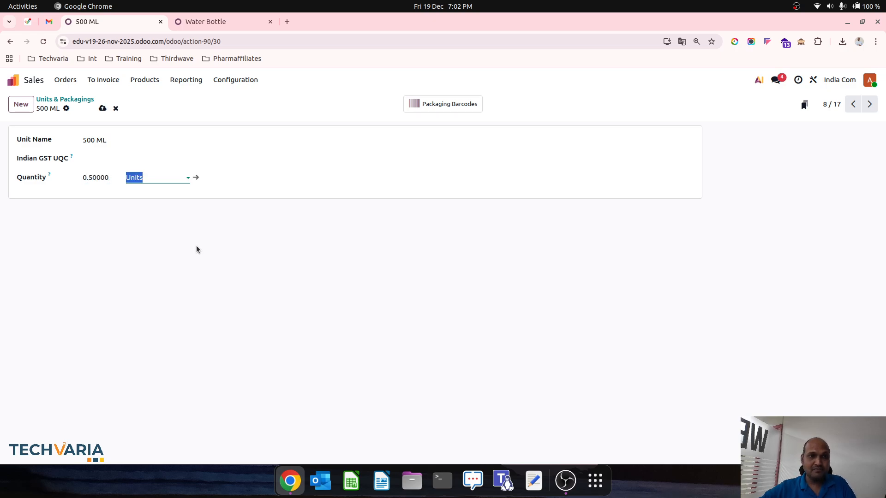
pyautogui.click(102, 108)
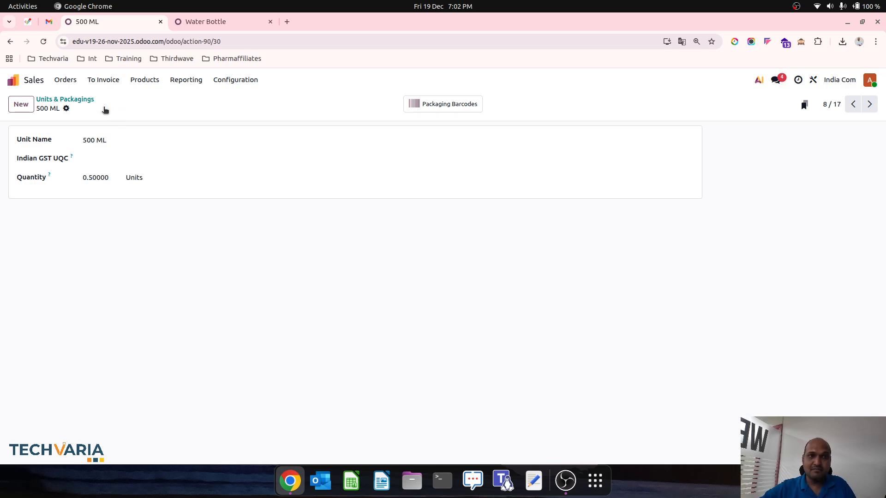
# Return to the units and packagings list, open the 200 ML unit, set its quantity to 0.25 Units and save.
pyautogui.click(74, 99)
pyautogui.click(471, 272)
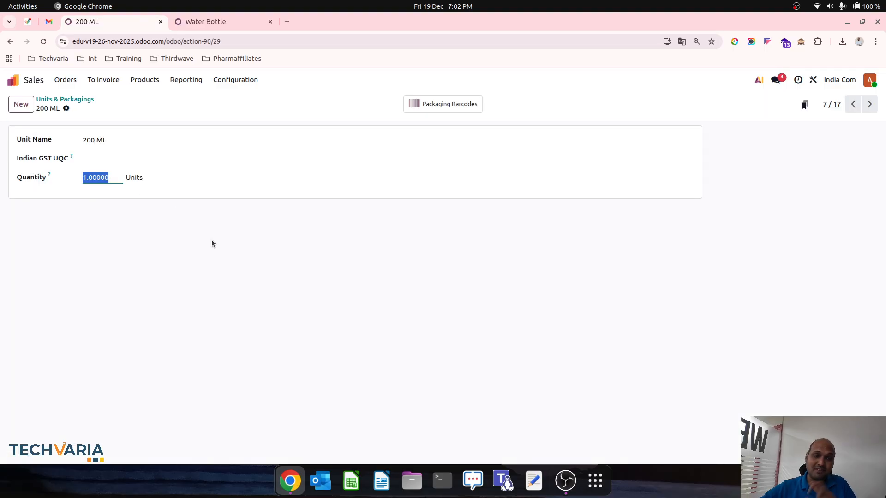
pyautogui.write('0.25')
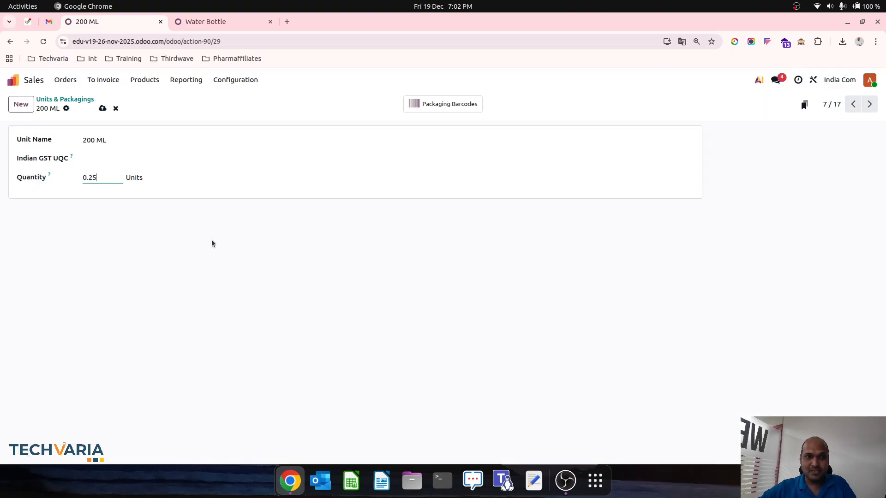
pyautogui.click(211, 244)
pyautogui.click(103, 109)
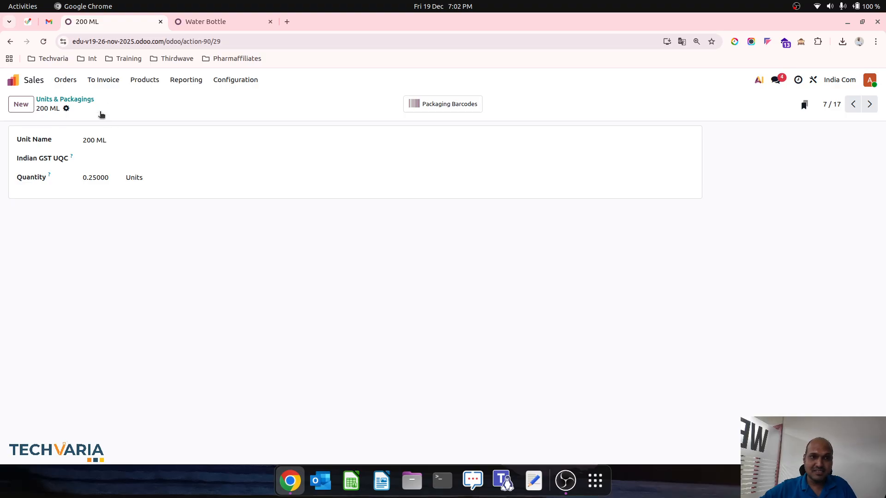
# Return to the units and packagings list, open the 2L unit, set its quantity to 2 Units and save, going back to the list.
pyautogui.click(85, 99)
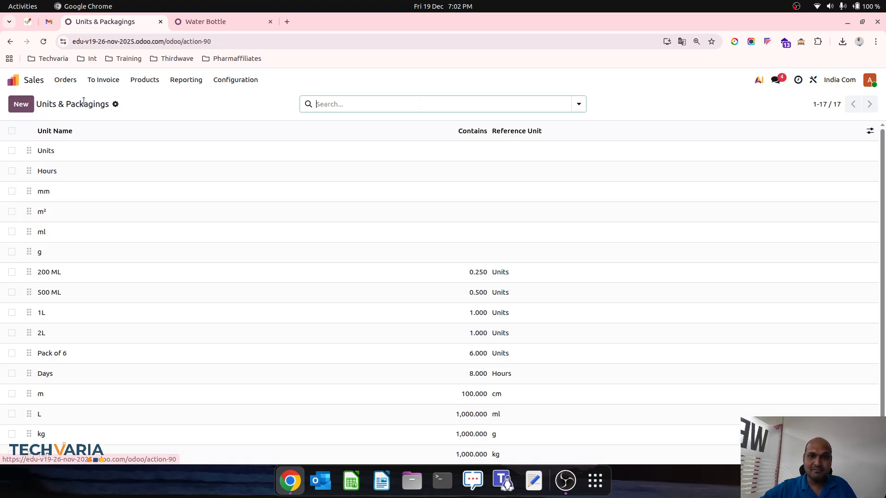
pyautogui.click(338, 336)
pyautogui.click(152, 177)
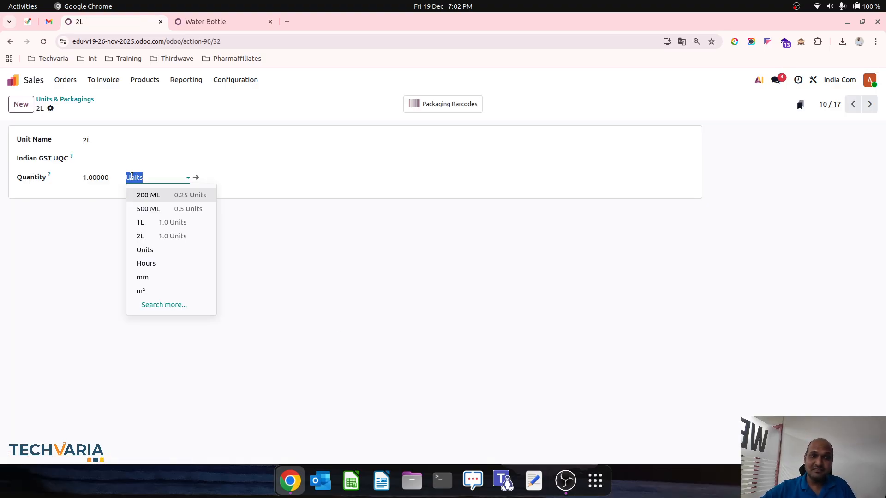
pyautogui.click(102, 179)
pyautogui.write('2')
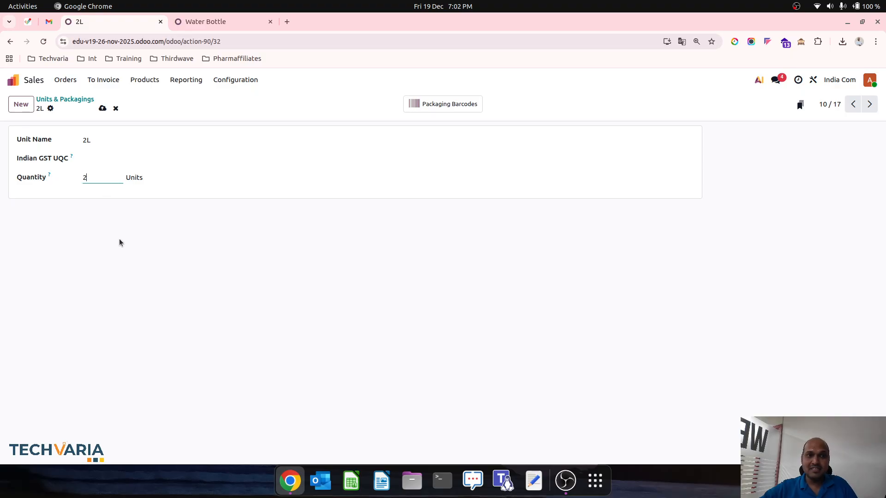
pyautogui.click(120, 239)
pyautogui.click(102, 108)
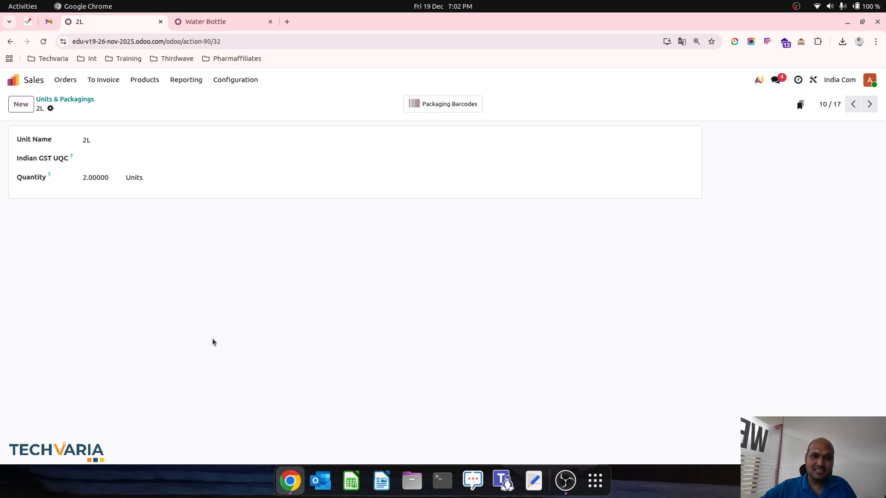
pyautogui.click(65, 99)
pyautogui.scroll(-1, 395, 423)
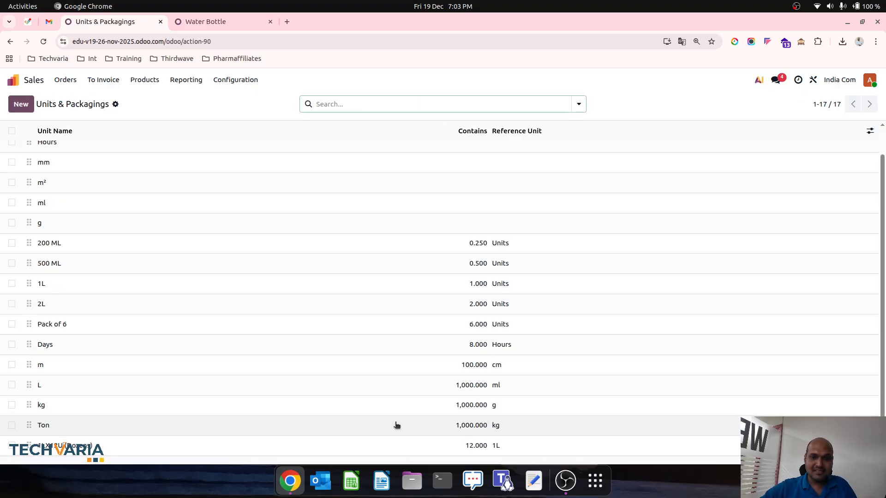
# Open the Default pricelist, view its Water Bottle rule with minimum quantity 5, and delete both Water Bottle price rules.
pyautogui.click(132, 79)
pyautogui.click(151, 127)
pyautogui.click(132, 149)
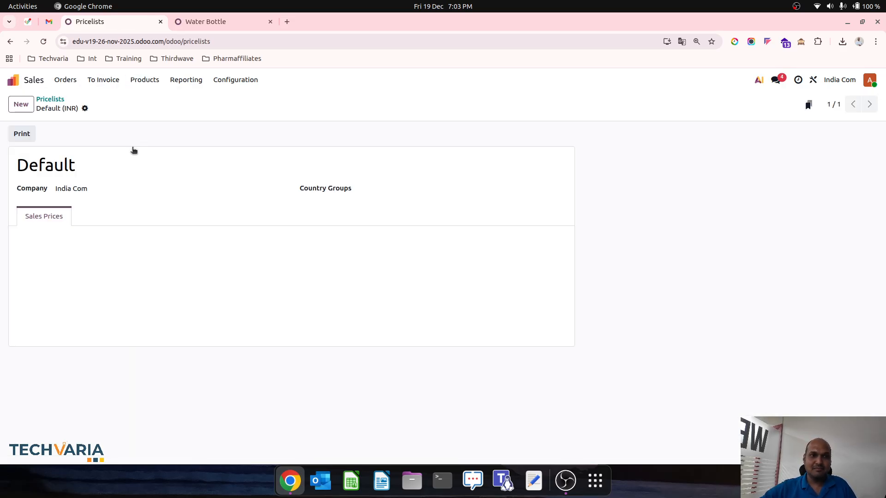
pyautogui.click(115, 254)
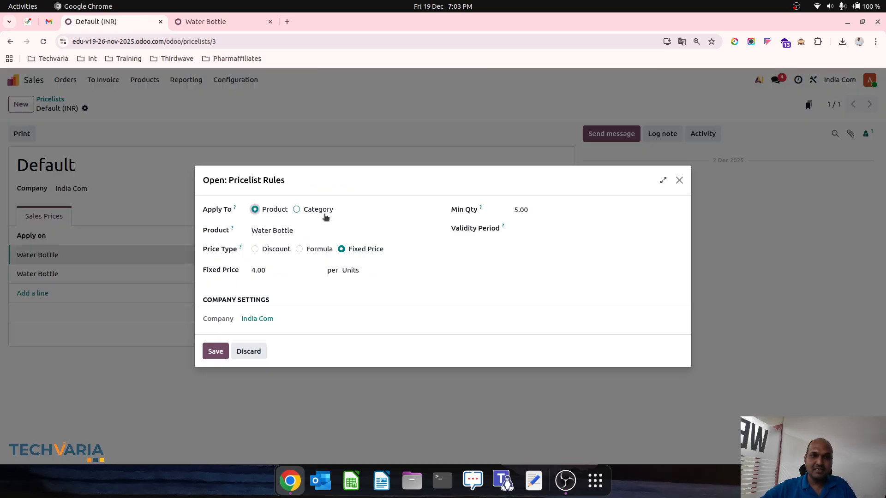
pyautogui.click(305, 229)
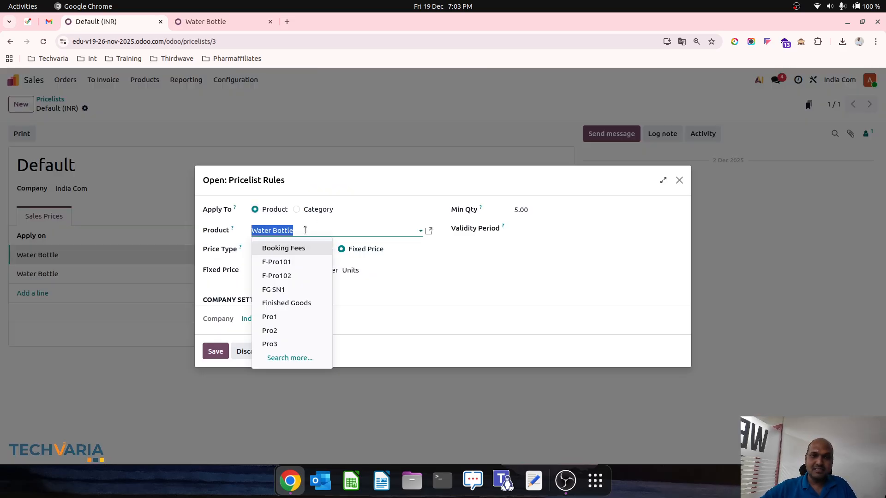
pyautogui.click(434, 273)
pyautogui.click(251, 351)
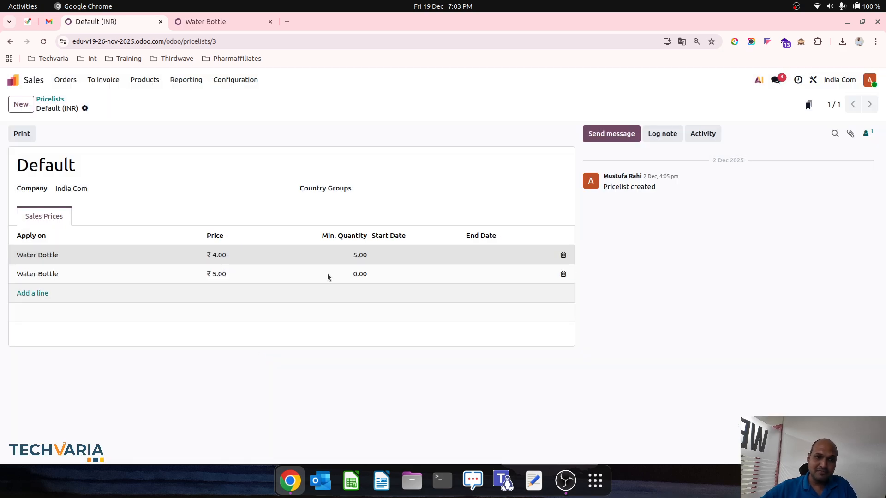
pyautogui.click(563, 254)
pyautogui.click(563, 254)
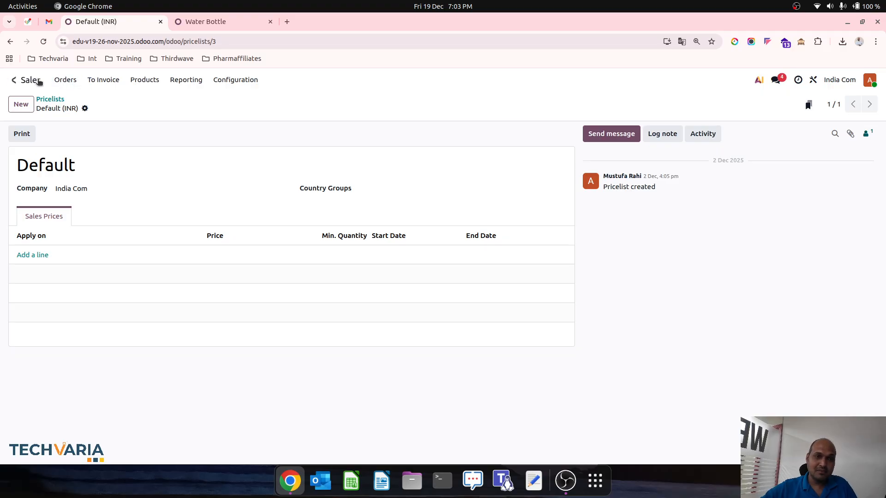
# Check the Water Bottle product in its browser tab, then return to the pricelist's tab and open the first quotation in the quotations list.
pyautogui.click(201, 22)
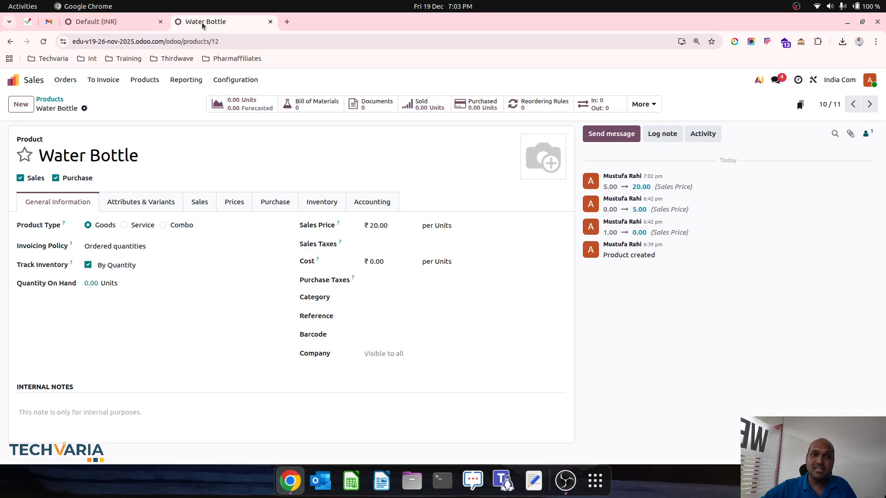
pyautogui.click(112, 23)
pyautogui.click(65, 80)
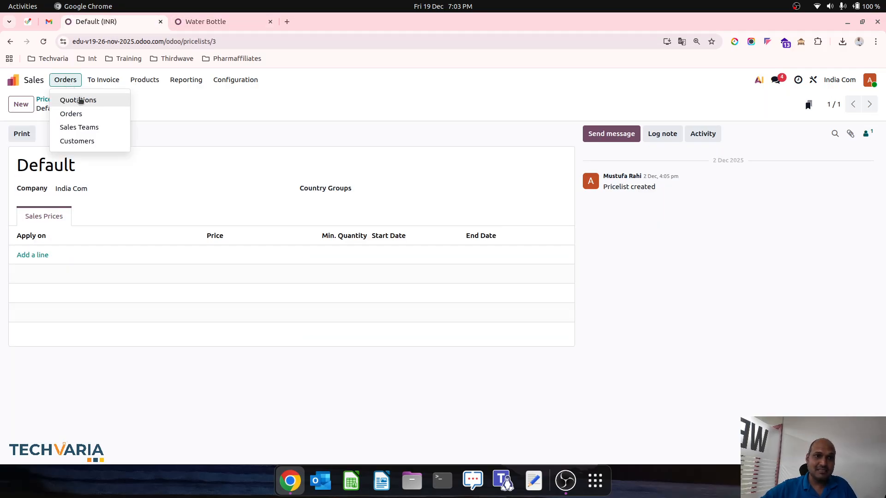
pyautogui.click(79, 99)
pyautogui.click(232, 152)
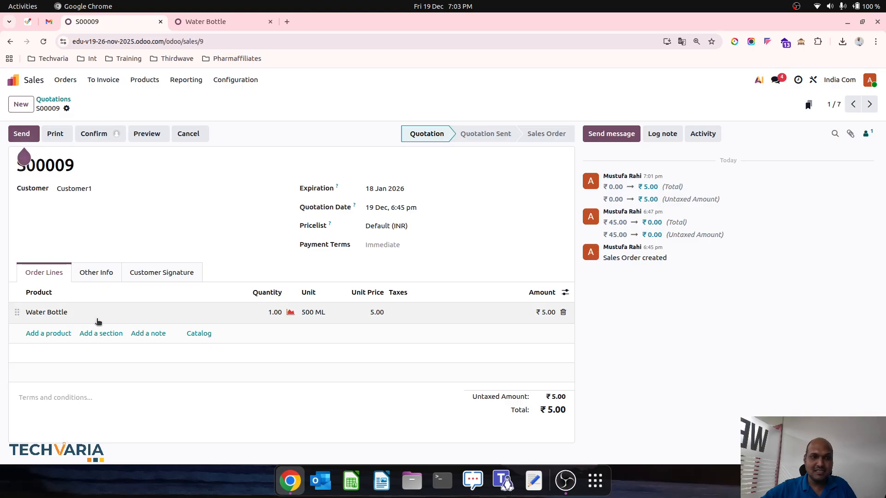
# Set the unit of the quotation's Water Bottle line to 2L.
pyautogui.click(83, 313)
pyautogui.click(305, 314)
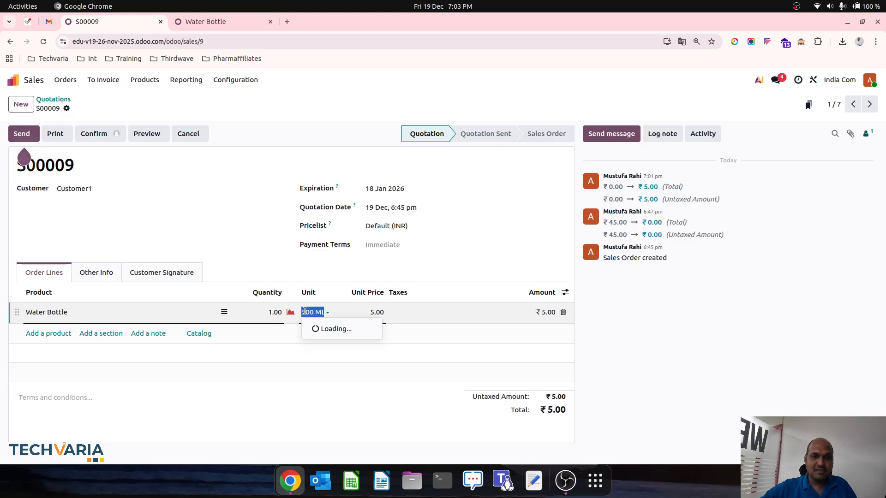
pyautogui.click(337, 357)
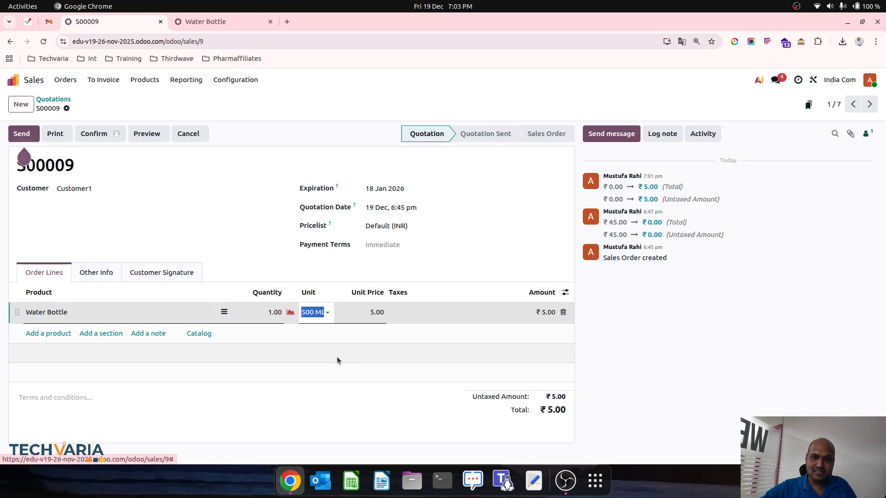
pyautogui.click(321, 271)
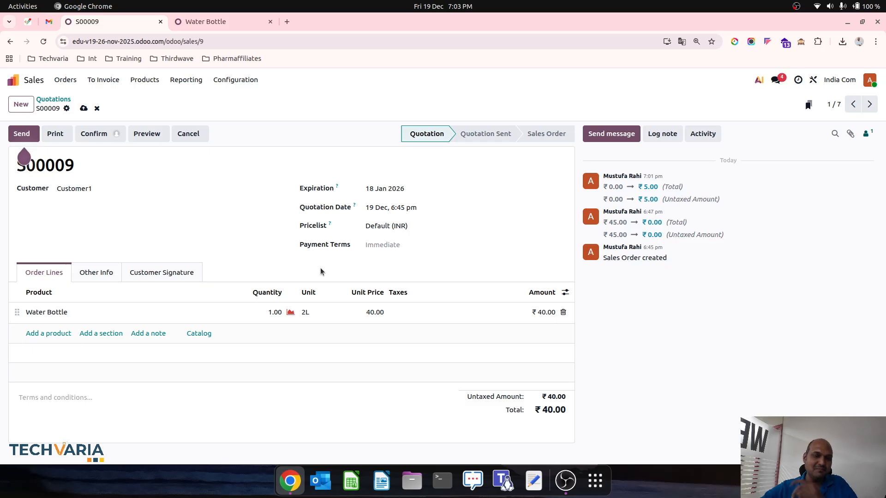
# Try the 500 ML and then the 200 ML unit on the quotation's Water Bottle line.
pyautogui.click(314, 314)
pyautogui.press('BackSpace')
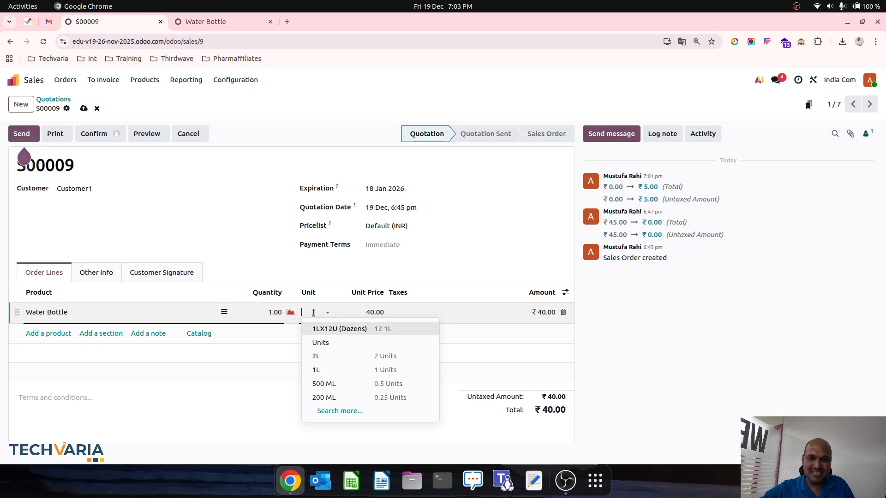
pyautogui.click(333, 384)
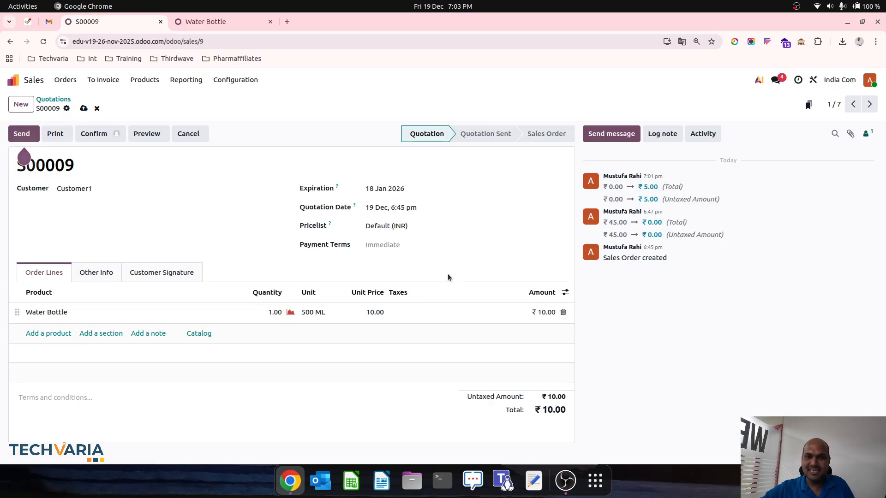
pyautogui.click(322, 310)
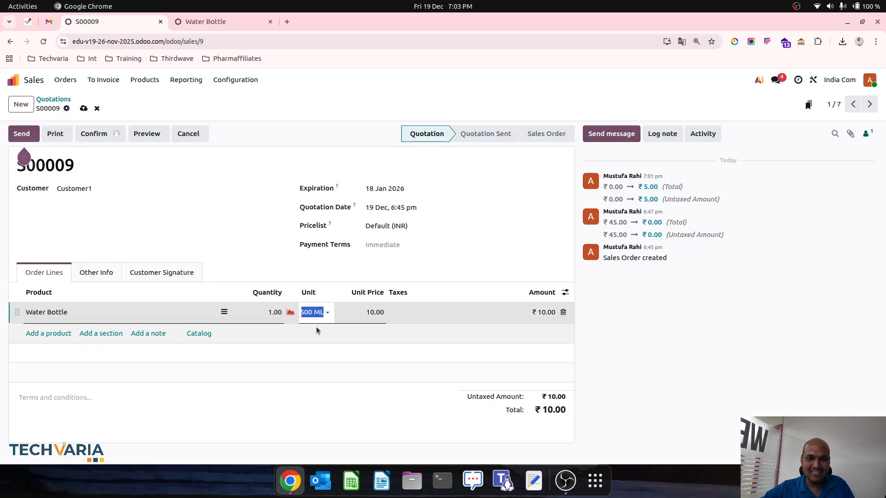
pyautogui.press('BackSpace')
pyautogui.click(339, 397)
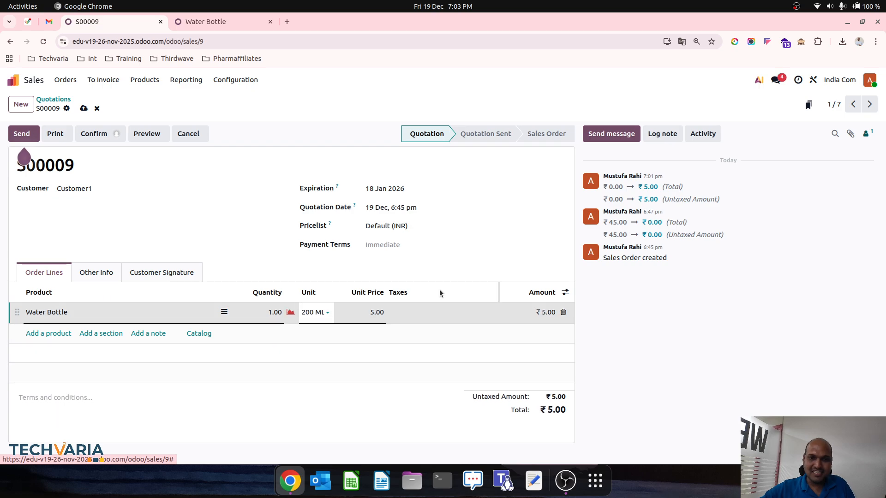
pyautogui.click(450, 276)
# Set the Water Bottle line's unit to 1L and save the quotation.
pyautogui.click(303, 316)
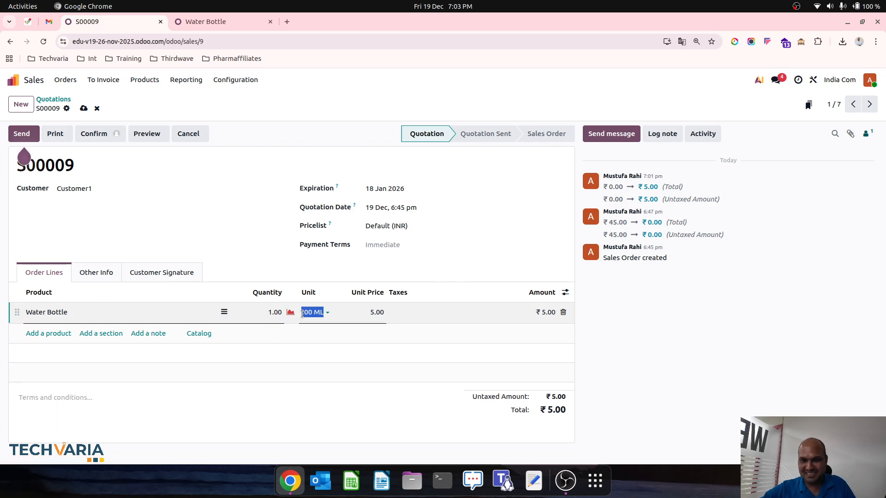
pyautogui.press('BackSpace')
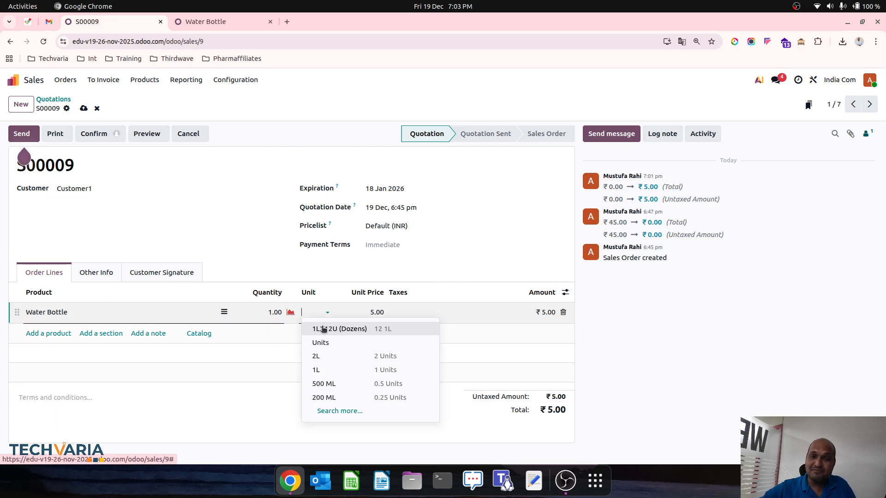
pyautogui.click(348, 328)
pyautogui.click(314, 313)
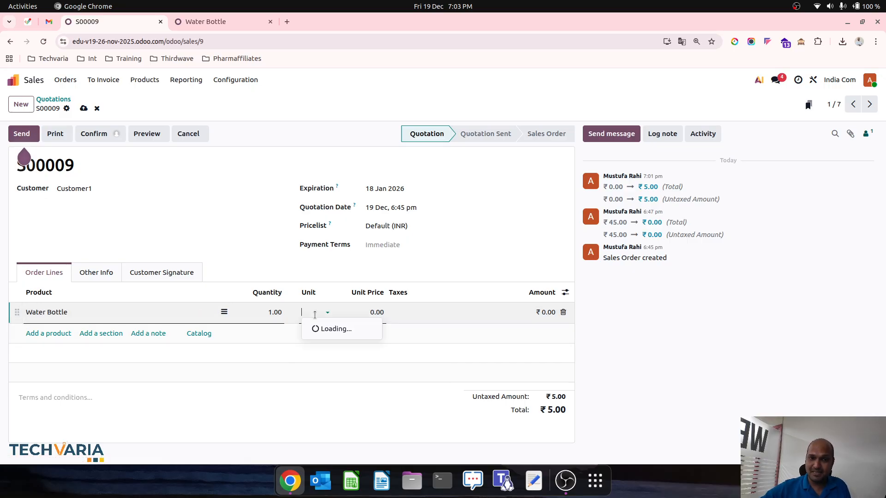
pyautogui.click(339, 369)
pyautogui.click(459, 259)
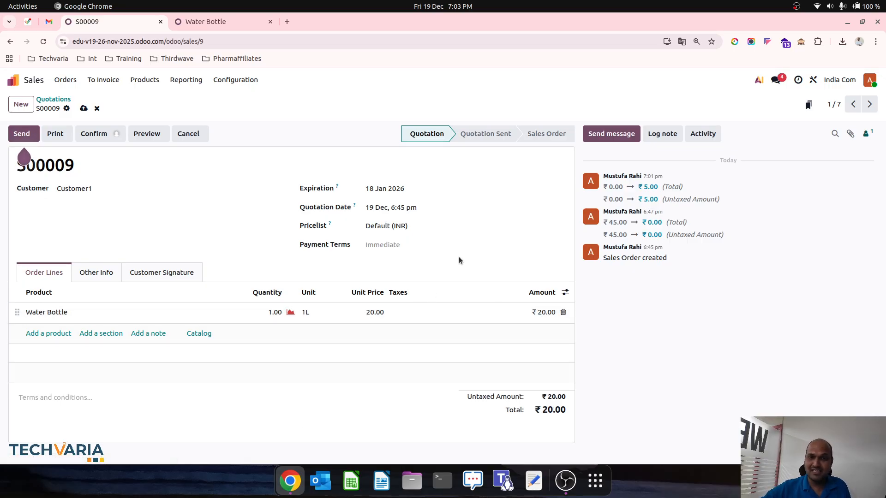
pyautogui.click(84, 108)
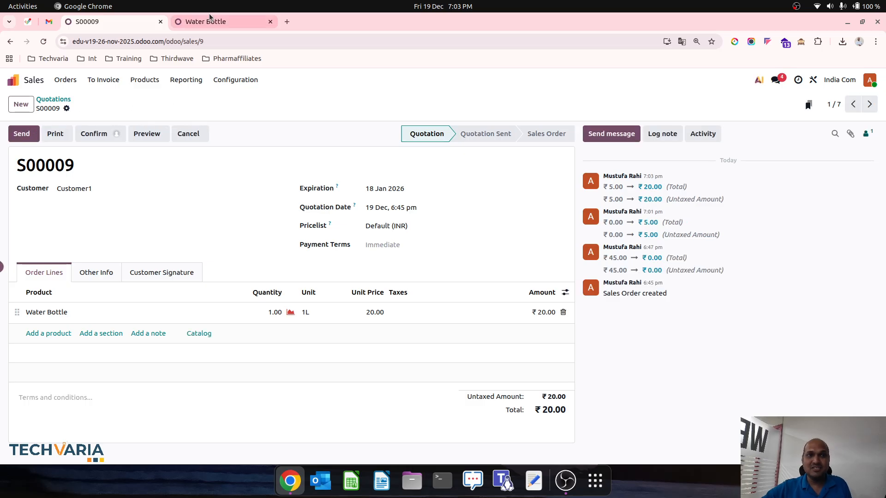
# Switch to the Water Bottle product's browser tab and open the units and packagings list there.
pyautogui.click(222, 22)
pyautogui.click(236, 80)
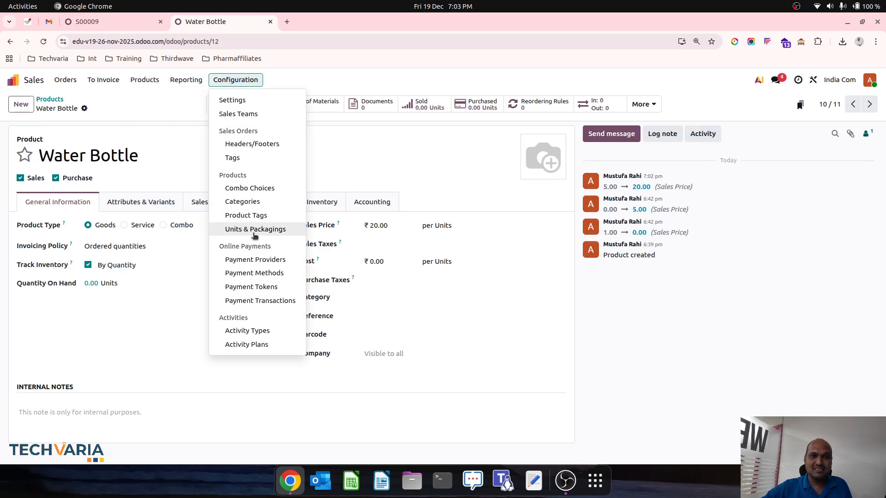
pyautogui.click(265, 230)
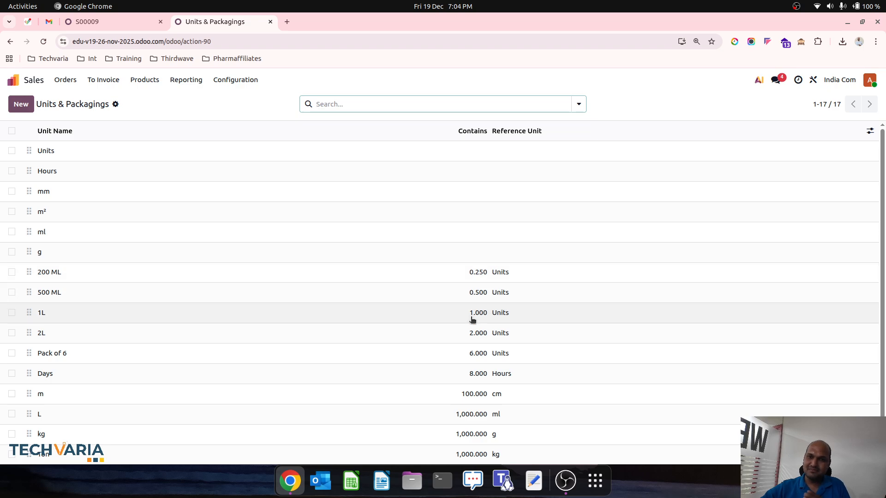
pyautogui.scroll(-1, 474, 330)
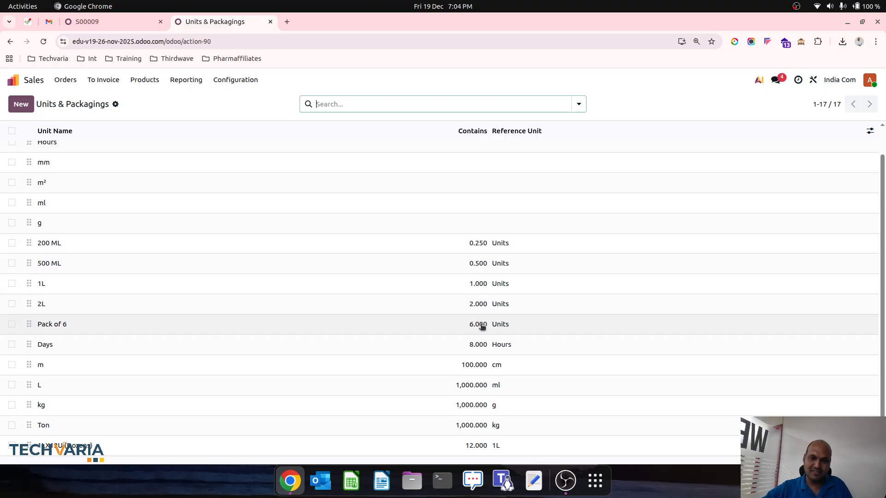
# Open the 500 ML unit, set its quantity to 1 Units and save.
pyautogui.click(478, 266)
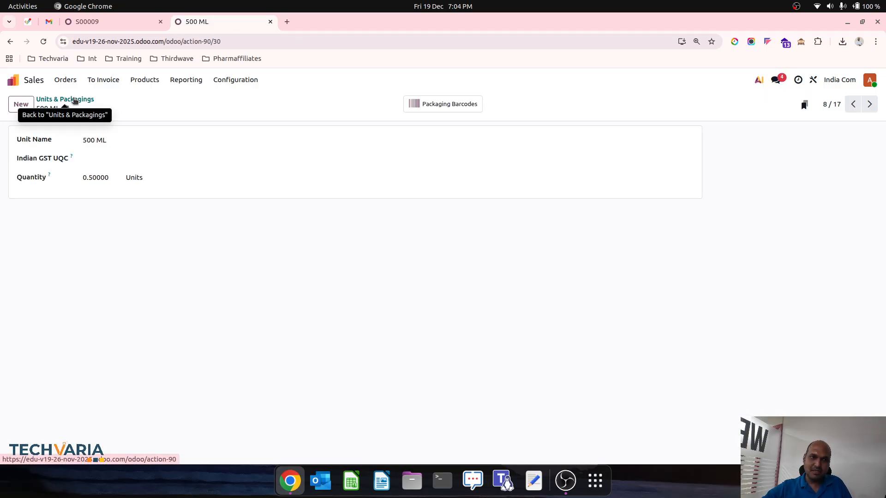
pyautogui.click(75, 101)
pyautogui.click(484, 262)
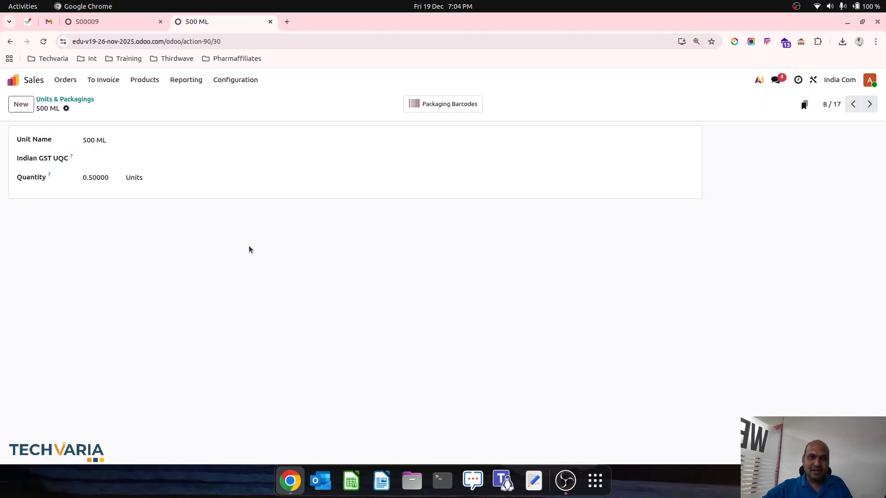
pyautogui.click(95, 177)
pyautogui.write('1')
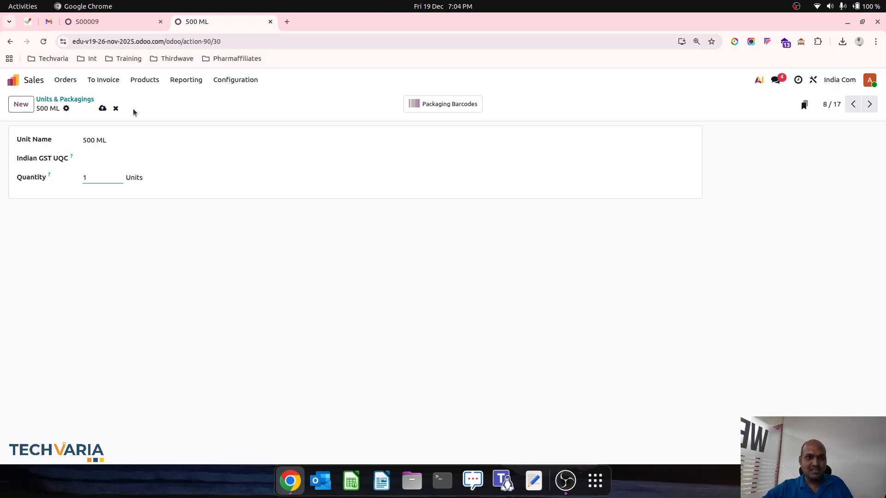
pyautogui.click(102, 108)
# Open the 200 ML unit from the units and packagings list, set its quantity to 1 Units, save and go back to the list.
pyautogui.click(83, 100)
pyautogui.click(456, 242)
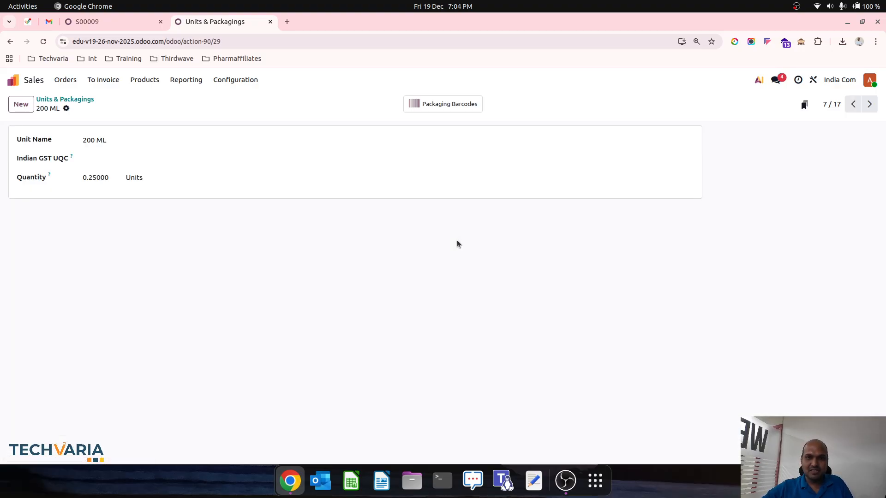
pyautogui.click(87, 179)
pyautogui.write('1')
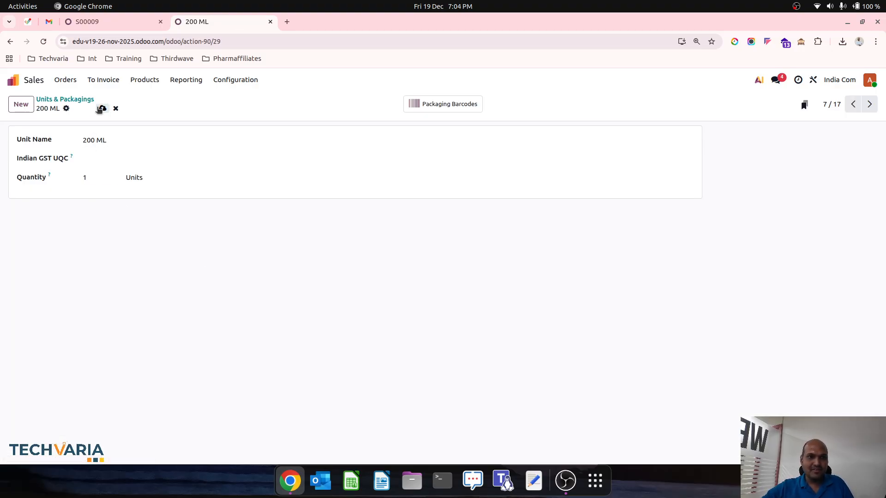
pyautogui.click(102, 108)
pyautogui.click(85, 100)
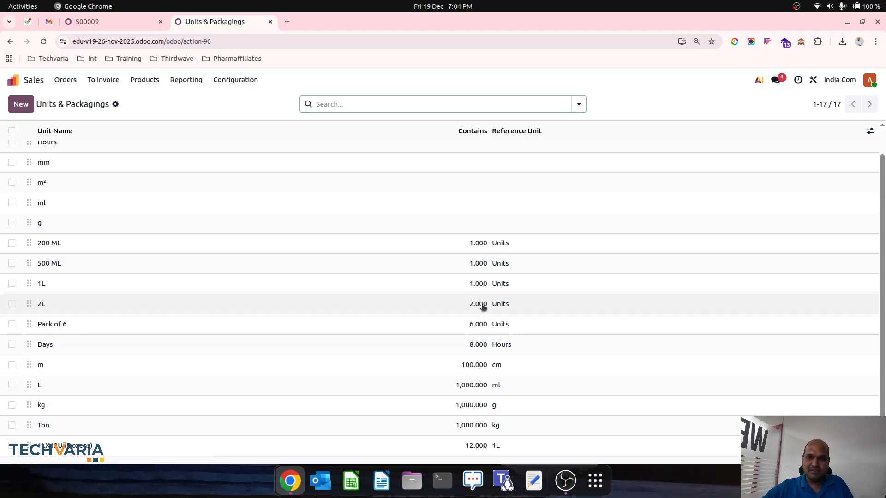
# Open the Default pricelist from the pricelists and start a new price rule for the Water Bottle product.
pyautogui.click(66, 79)
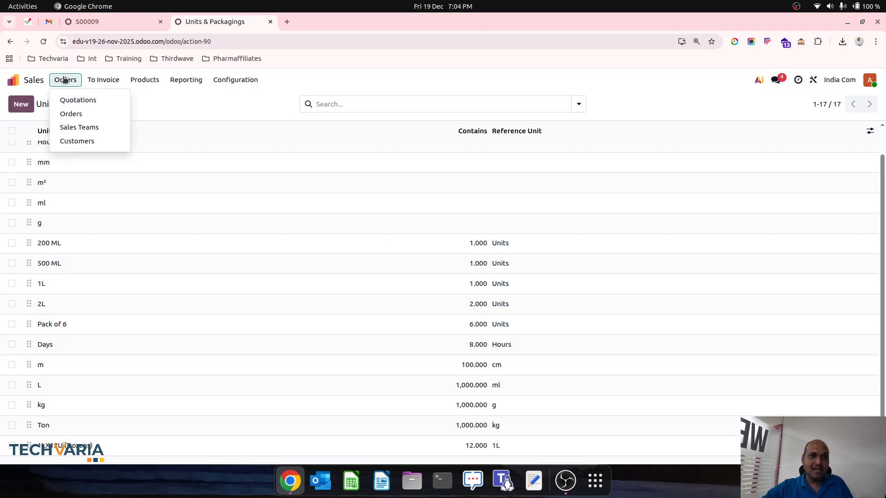
pyautogui.click(145, 80)
pyautogui.click(152, 114)
pyautogui.click(123, 146)
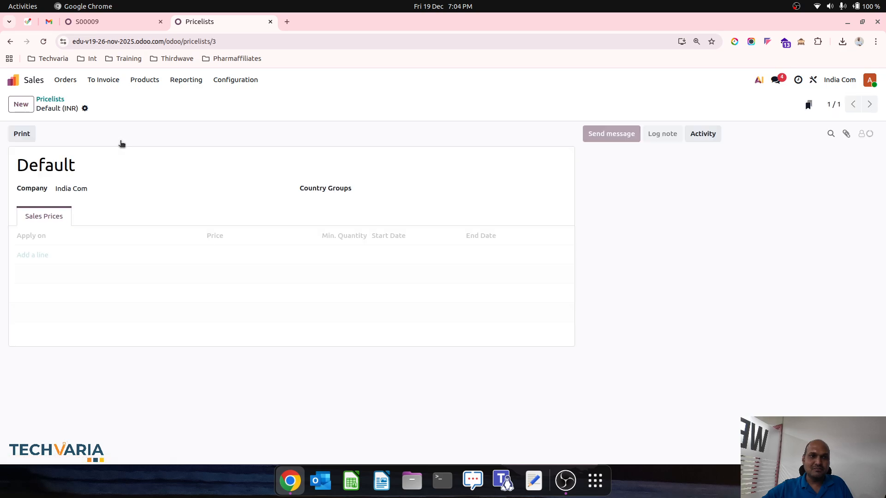
pyautogui.click(47, 251)
pyautogui.click(296, 232)
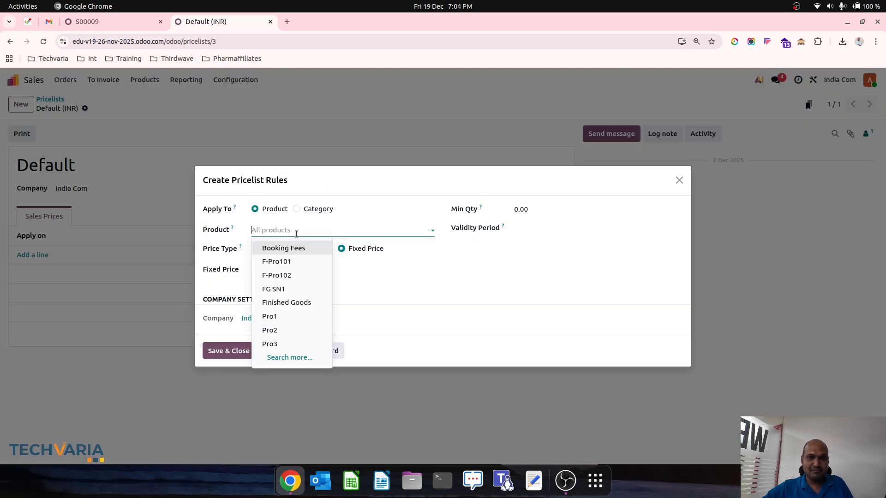
pyautogui.write('water')
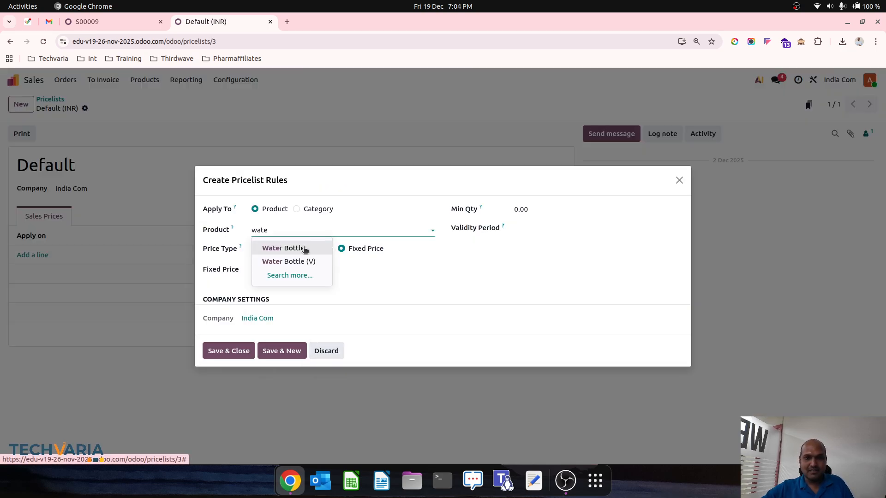
pyautogui.click(301, 249)
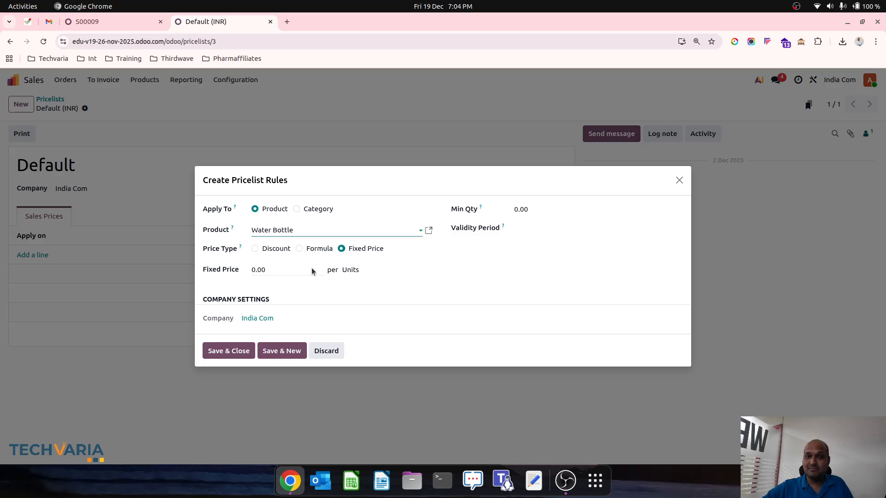
# Set the rule's minimum quantity to 0.20 and its fixed price to 5, save it, and review the rule once more.
pyautogui.click(273, 271)
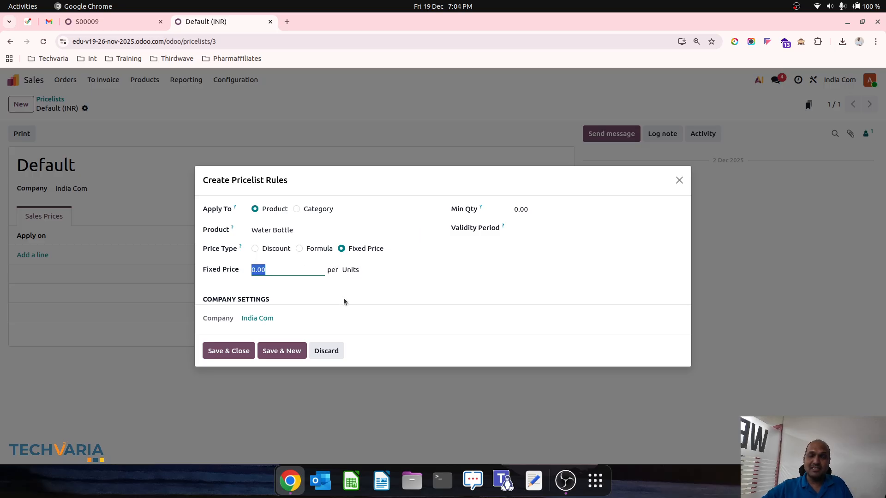
pyautogui.click(530, 210)
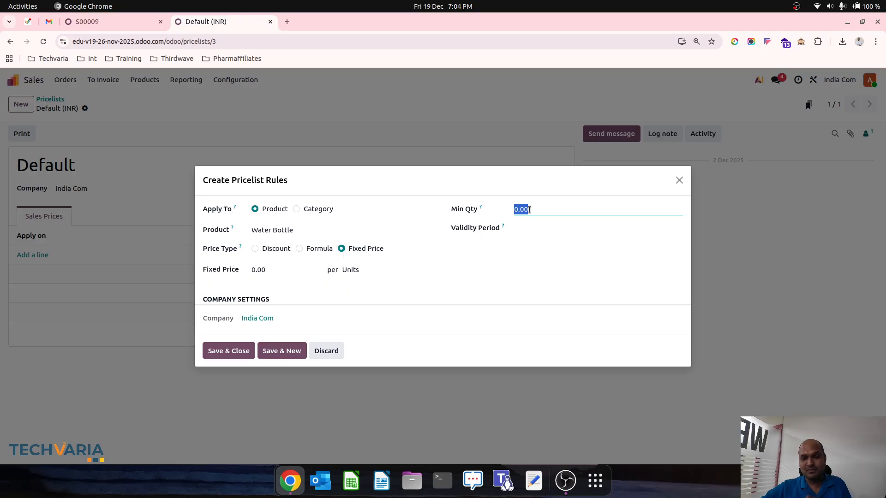
pyautogui.press('BackSpace')
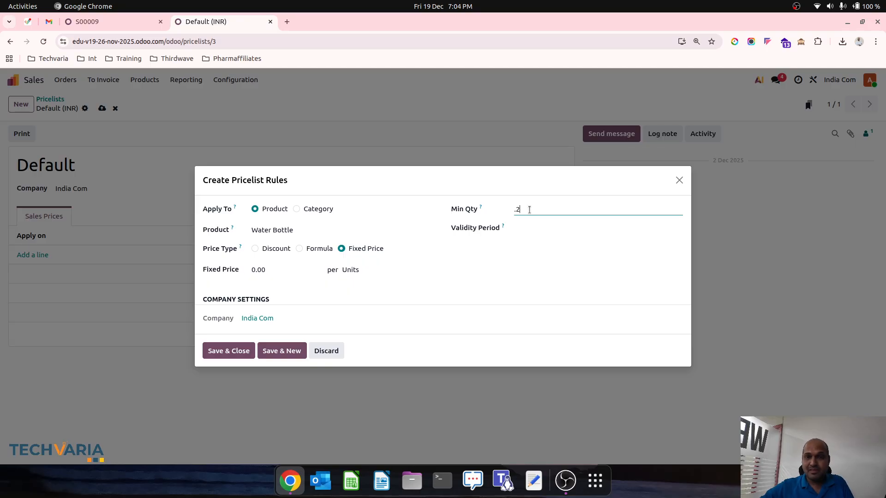
pyautogui.press('Tab')
pyautogui.click(386, 304)
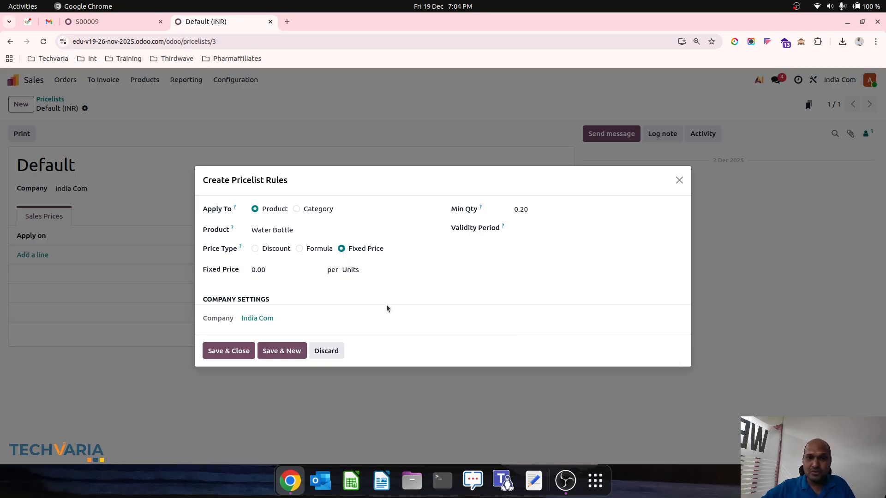
pyautogui.doubleClick(263, 269)
pyautogui.write('5')
pyautogui.click(325, 298)
pyautogui.click(237, 350)
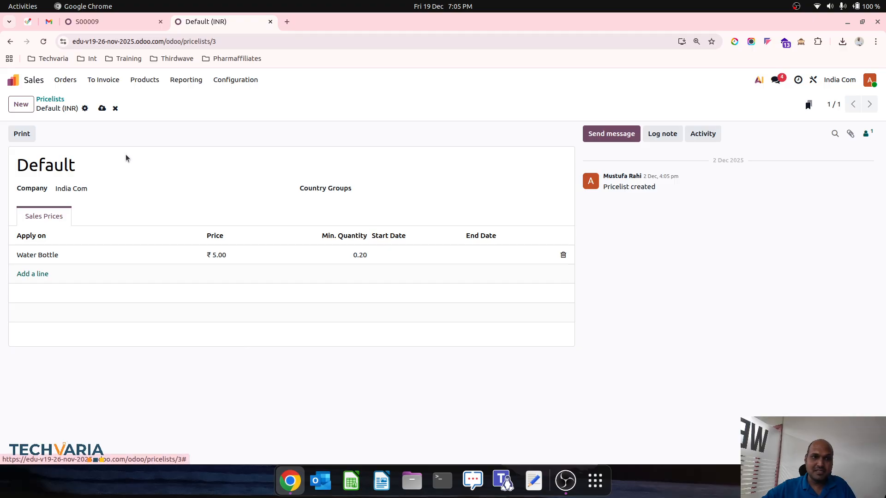
pyautogui.click(226, 255)
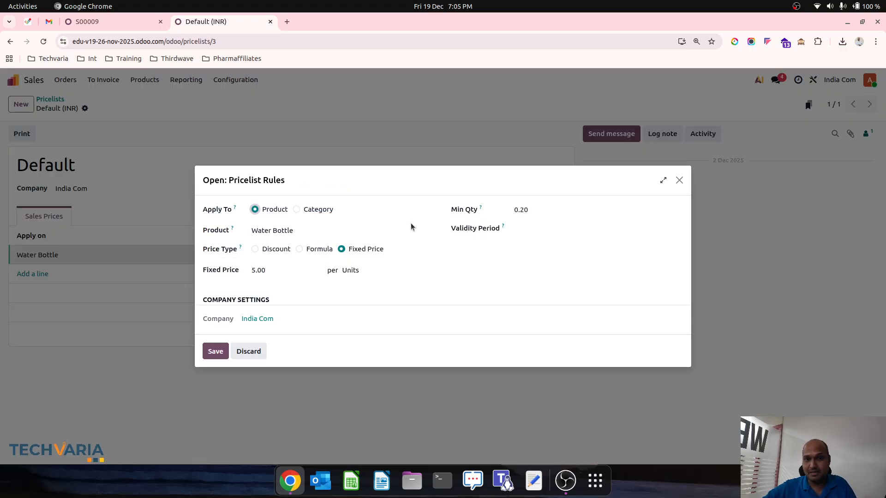
pyautogui.click(216, 351)
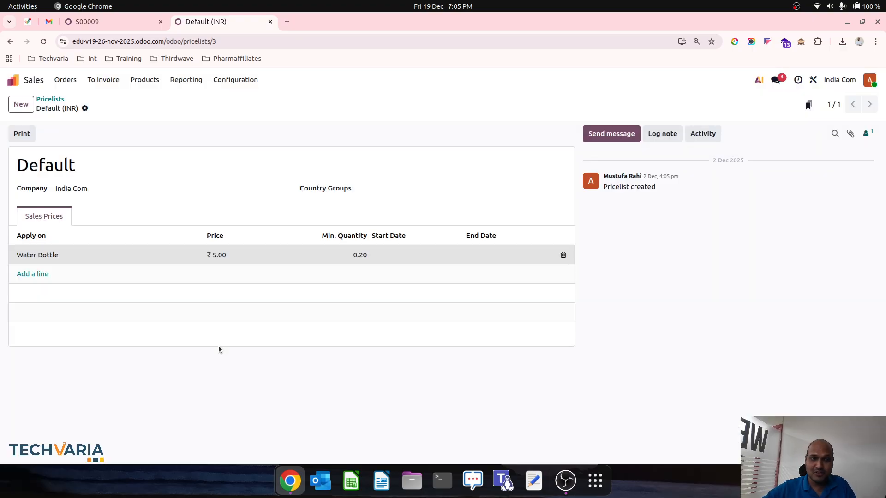
# Add a second rule to the Default pricelist for the Water Bottle product.
pyautogui.click(39, 274)
pyautogui.click(328, 226)
pyautogui.write('wate')
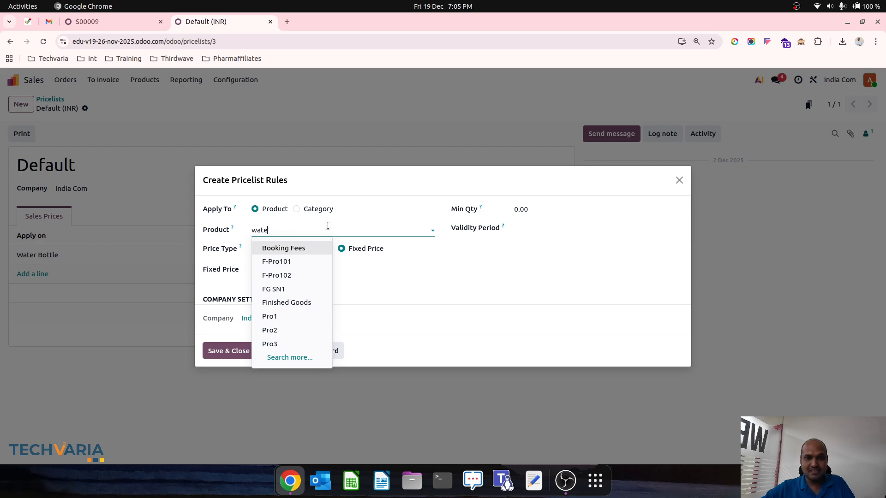
pyautogui.click(310, 249)
# Set the second rule's minimum quantity to 0.50 and its fixed price to 10, and save the rule and the pricelist.
pyautogui.click(542, 208)
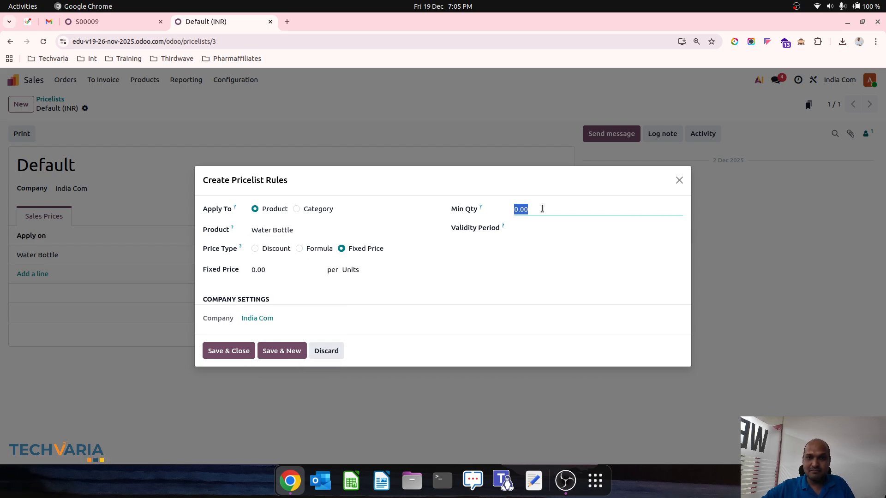
pyautogui.write('.5')
pyautogui.press('Tab')
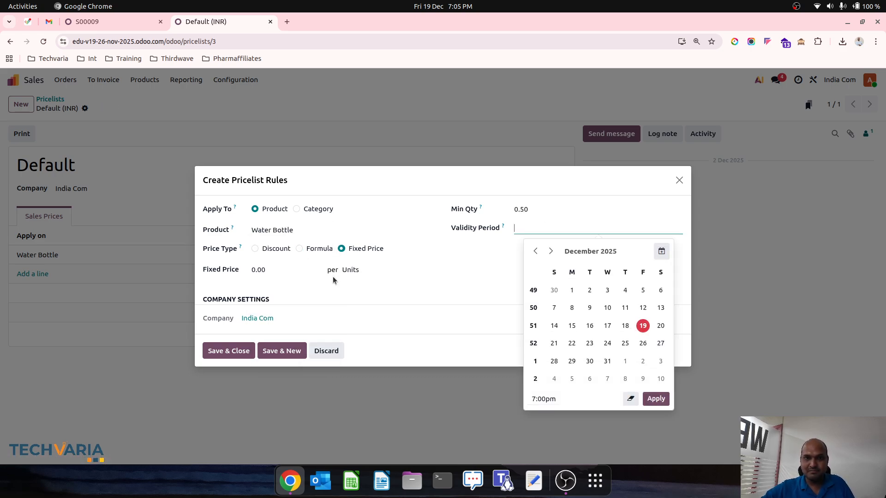
pyautogui.click(281, 271)
pyautogui.write('10')
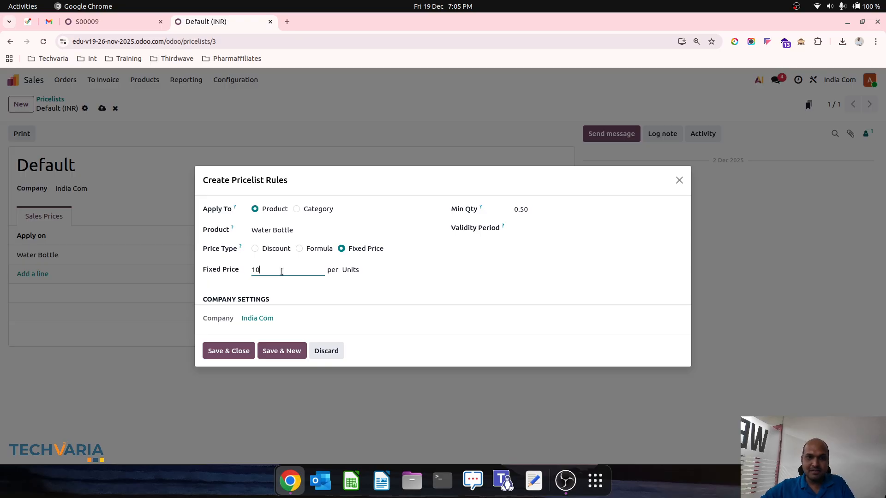
pyautogui.press('Tab')
pyautogui.click(228, 351)
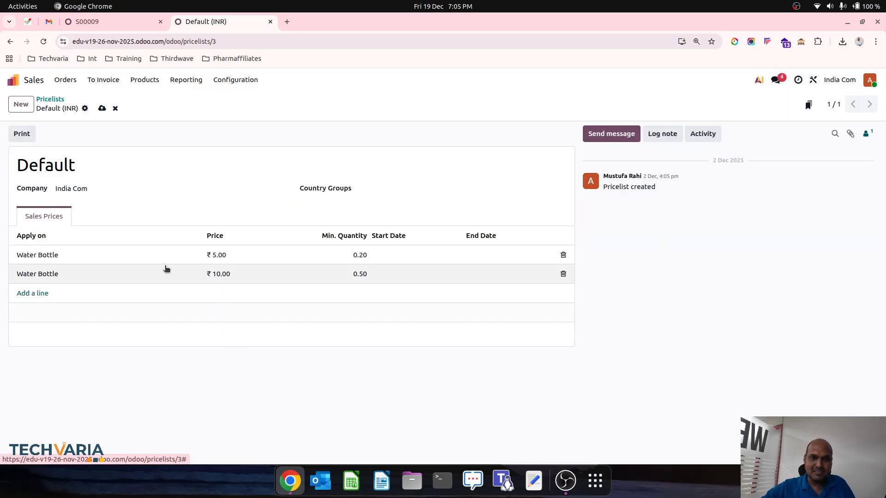
pyautogui.click(102, 108)
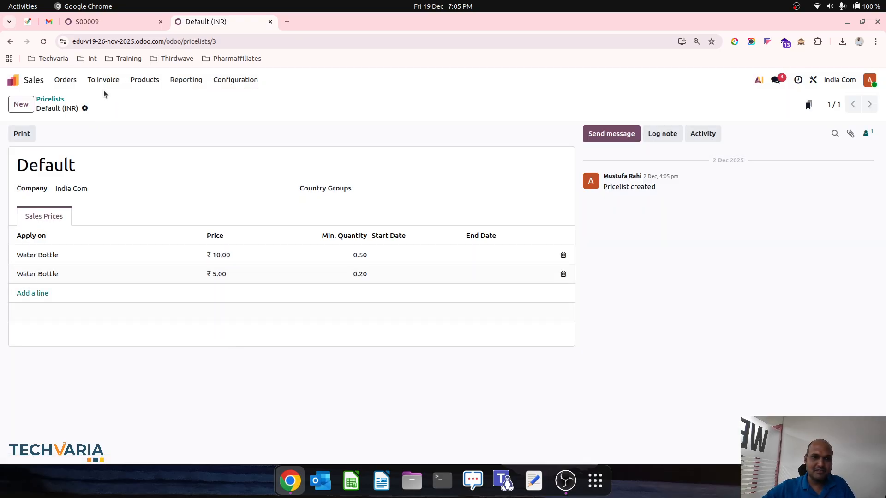
# Switch to the quotation's browser tab and set the Water Bottle line's unit to 500 ML.
pyautogui.click(63, 81)
pyautogui.click(94, 23)
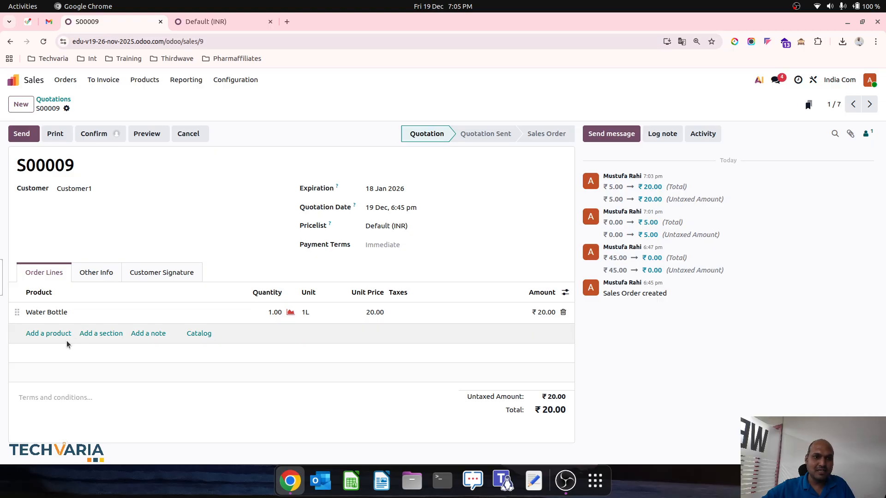
pyautogui.click(83, 311)
pyautogui.click(260, 312)
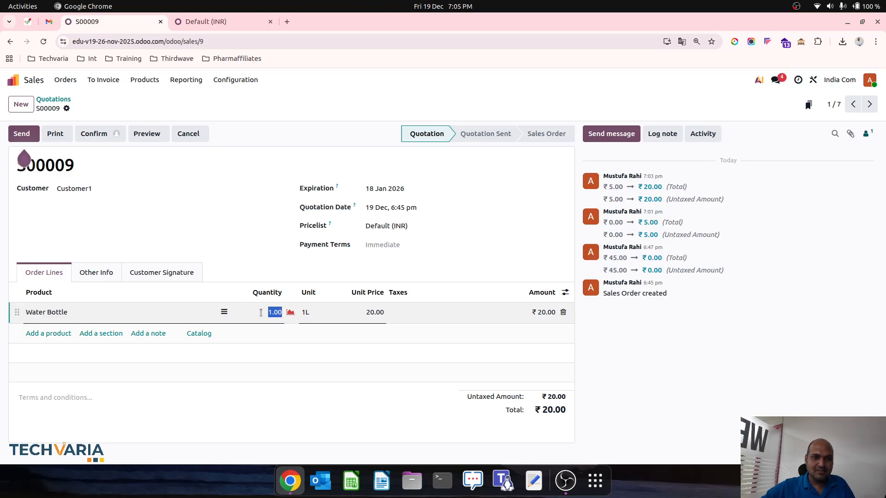
pyautogui.click(305, 313)
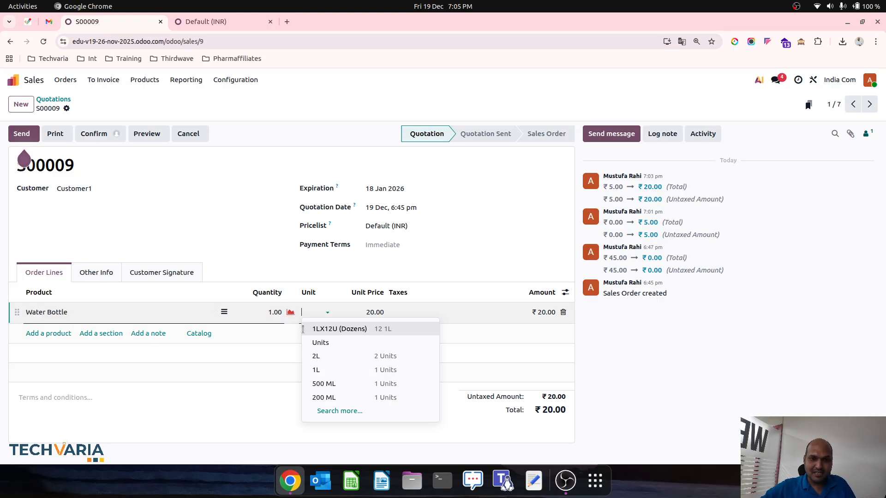
pyautogui.click(344, 383)
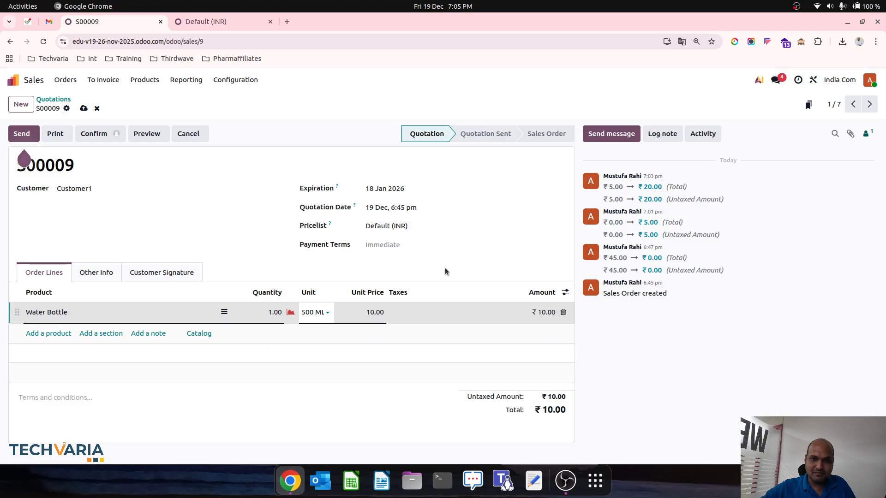
# Change the Water Bottle line's unit to 200 ML and save the quotation.
pyautogui.click(312, 313)
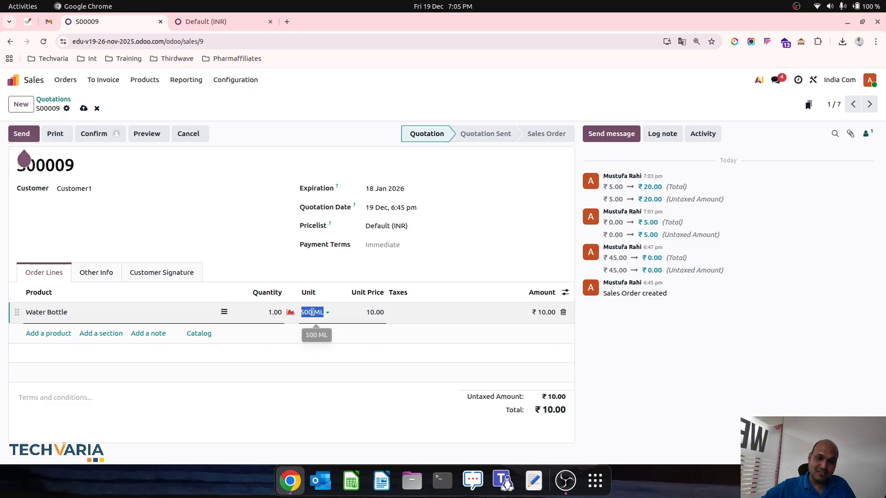
pyautogui.press('BackSpace')
pyautogui.click(326, 397)
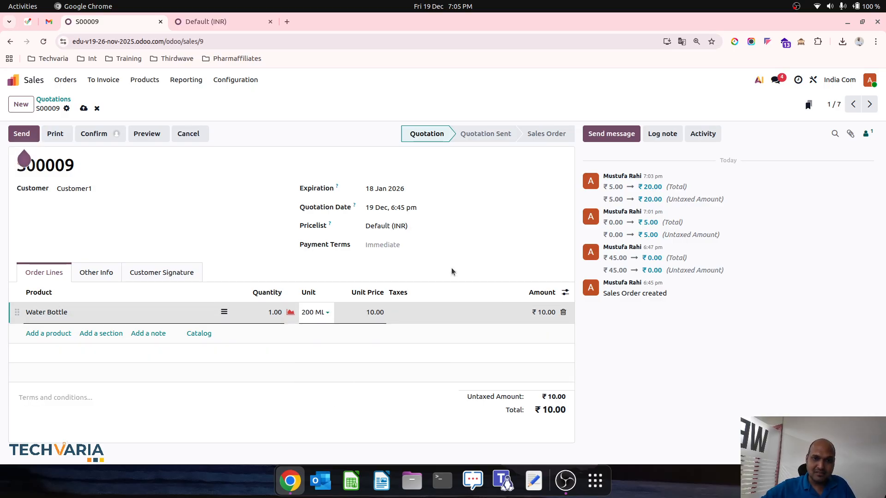
pyautogui.click(451, 265)
pyautogui.click(83, 108)
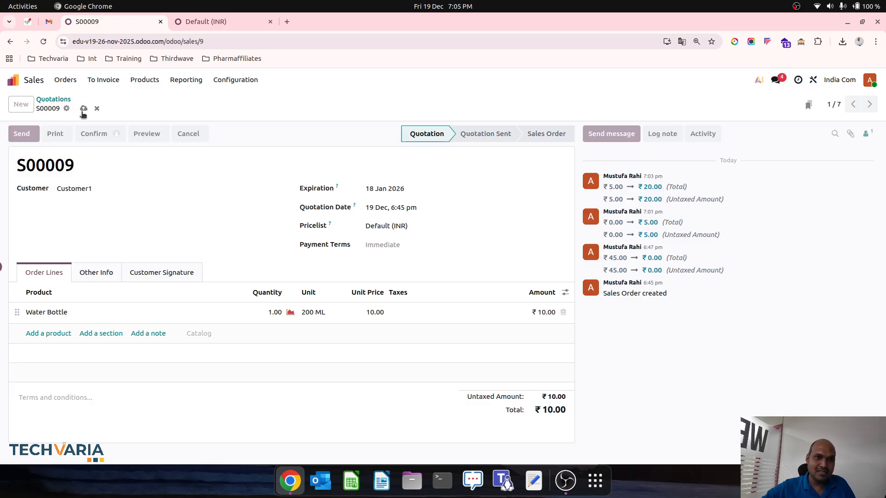
# Delete the Water Bottle line from the quotation and add a fresh line for the Water Bottle product.
pyautogui.click(563, 312)
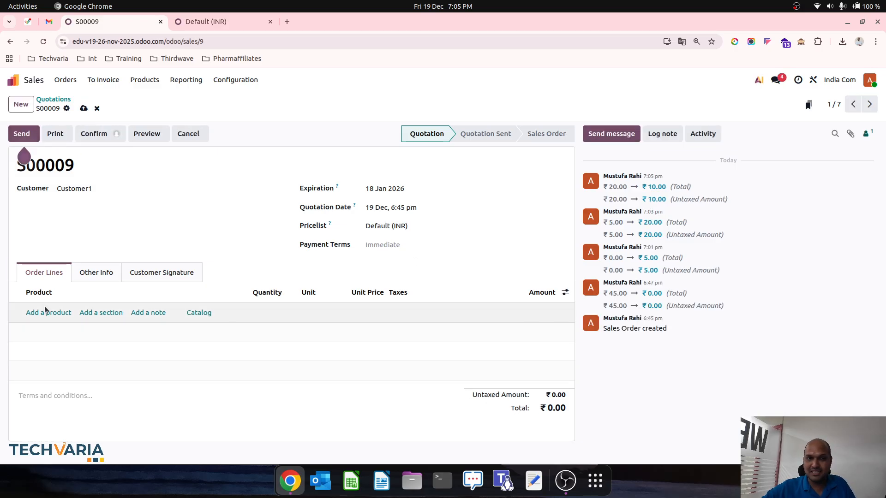
pyautogui.click(49, 312)
pyautogui.click(73, 312)
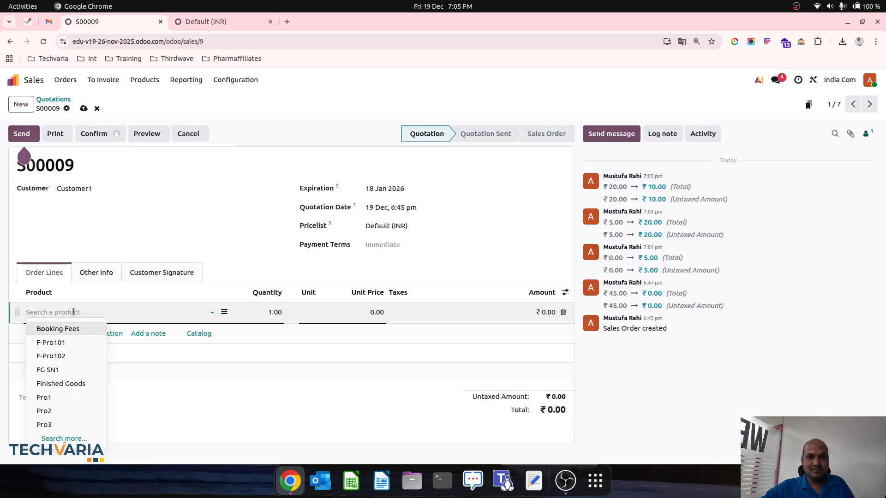
pyautogui.write('wa')
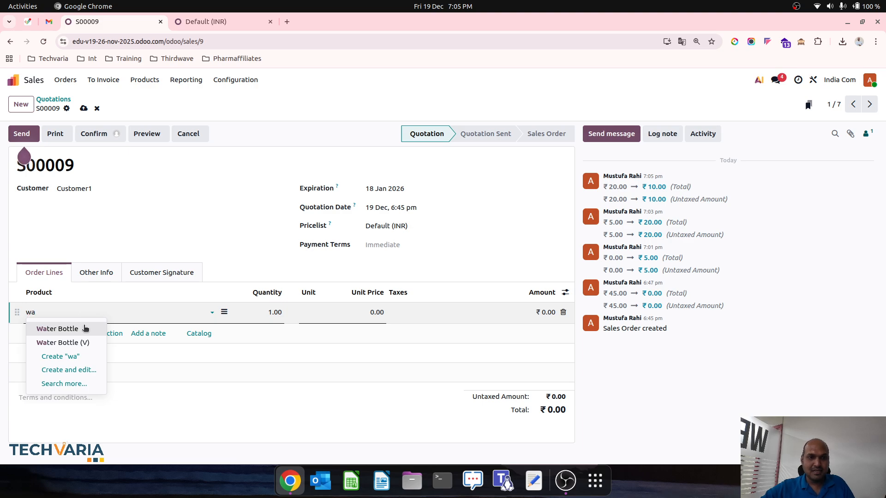
pyautogui.click(81, 328)
# Try the 500 ML unit on the new Water Bottle line, and change the unit to 1L.
pyautogui.click(318, 314)
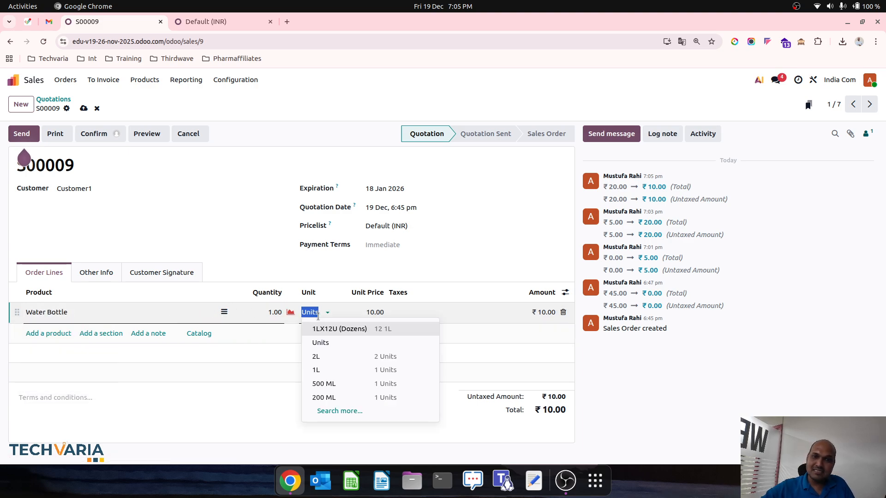
pyautogui.click(337, 382)
pyautogui.click(315, 312)
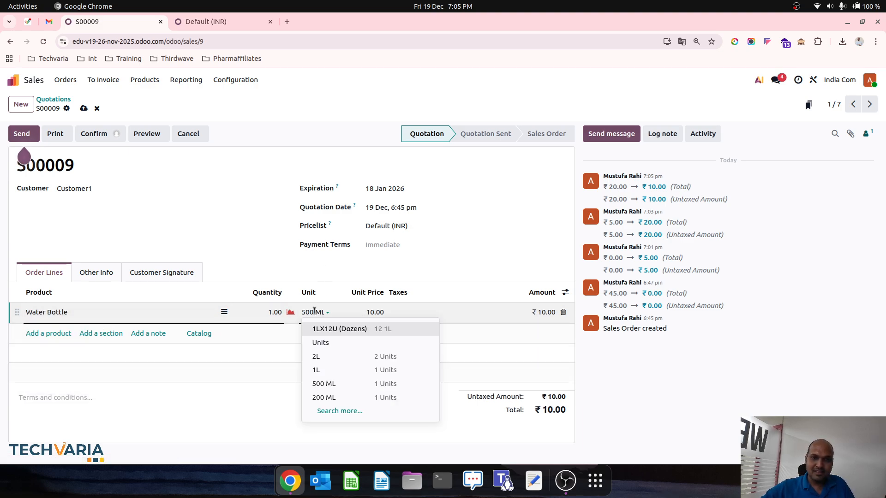
pyautogui.click(318, 369)
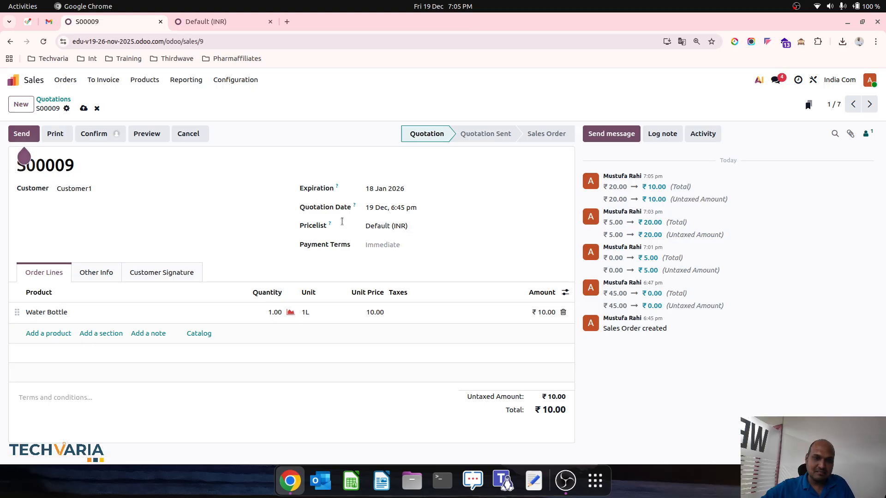
# Switch to the Default pricelist's tab and open the 0.50 minimum-quantity rule to examine its fixed price and the unit it applies to.
pyautogui.click(230, 19)
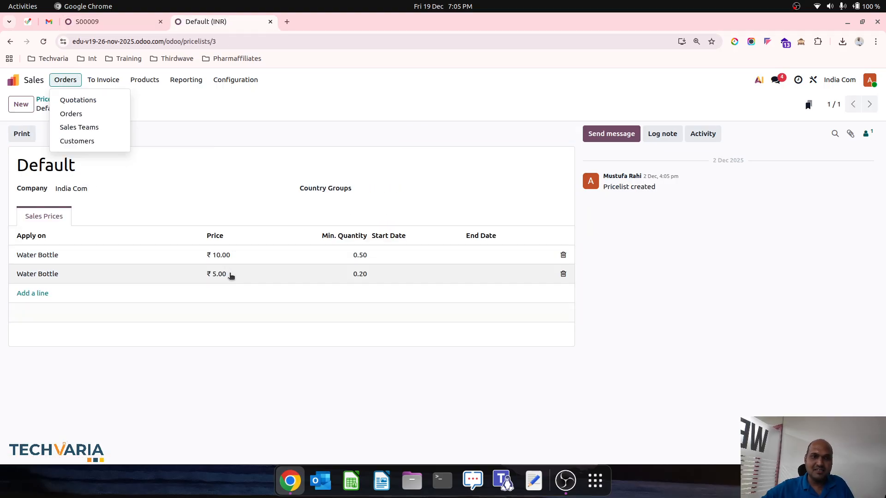
pyautogui.click(255, 255)
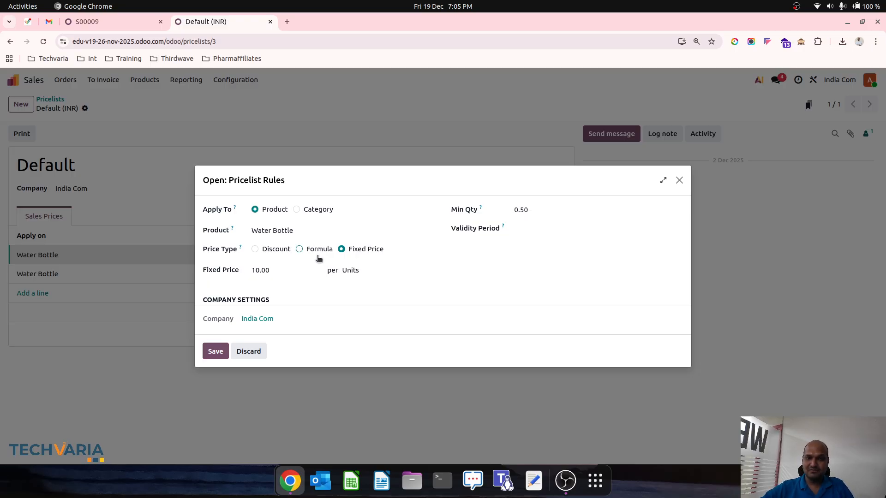
pyautogui.click(277, 268)
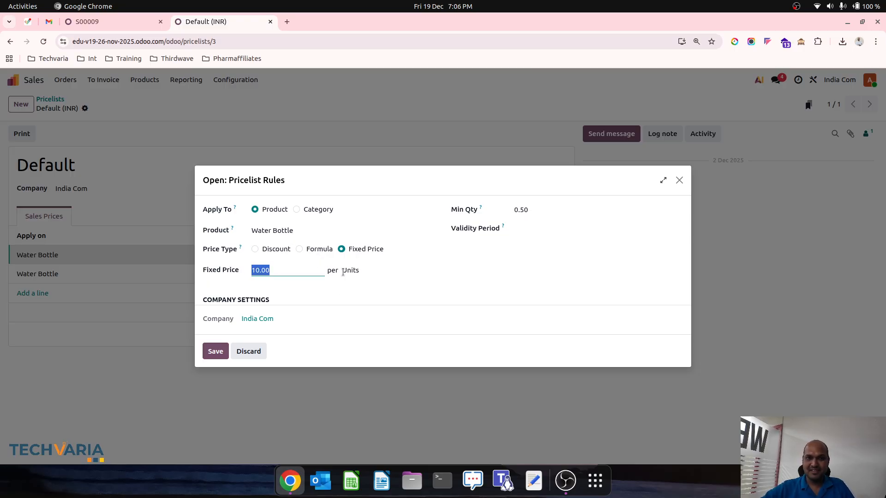
pyautogui.click(349, 277)
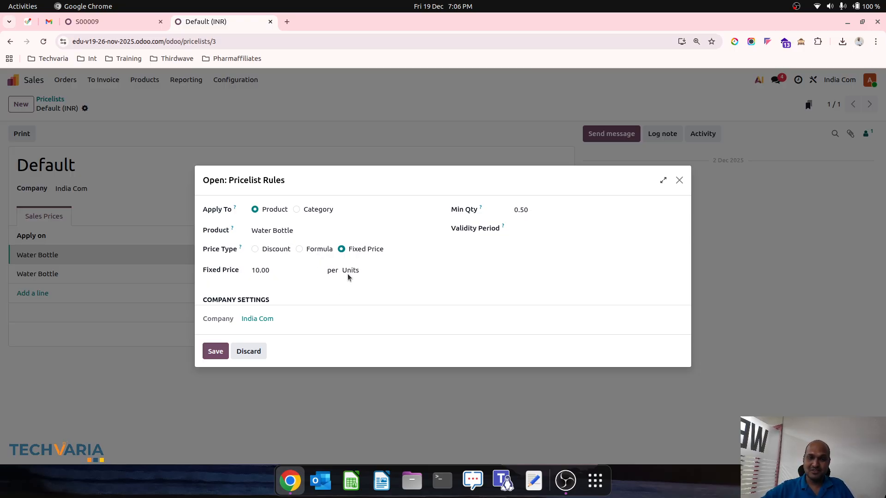
# Discard the open pricelist rule, then open the Water Bottle product from its quotation line and save its sales price as 0.
pyautogui.click(260, 352)
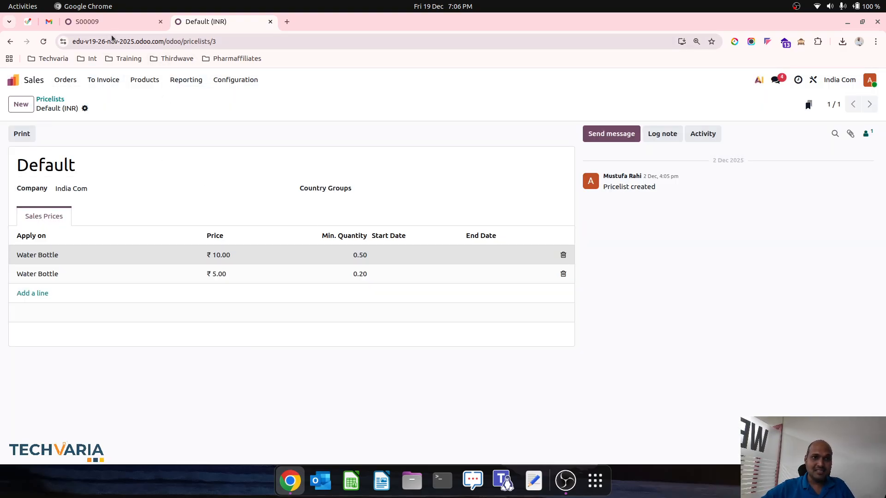
pyautogui.click(110, 21)
pyautogui.click(133, 312)
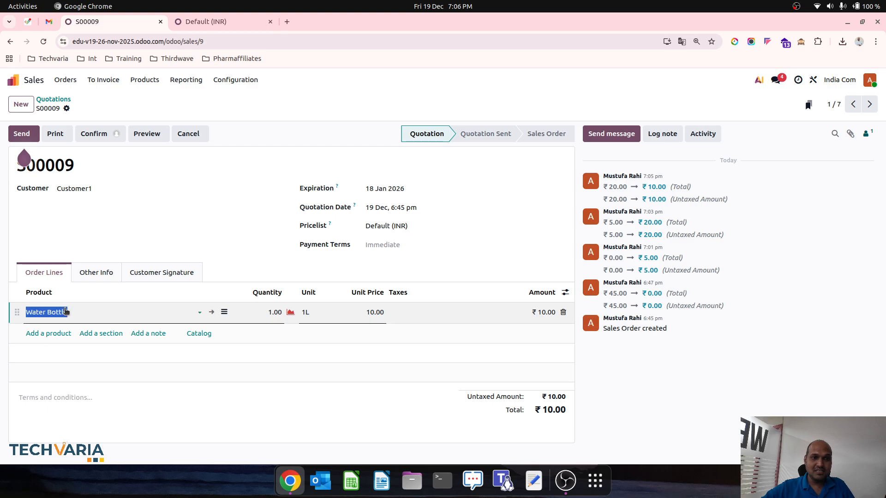
pyautogui.click(210, 314)
pyautogui.click(378, 227)
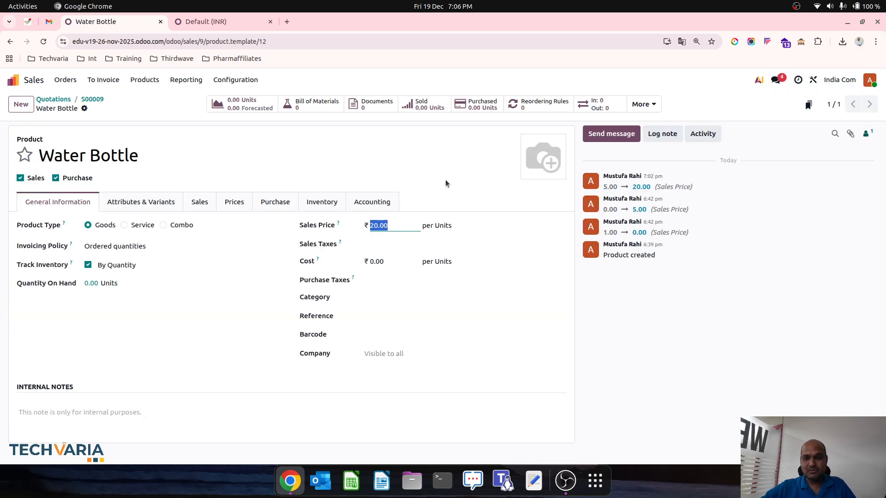
pyautogui.write('0')
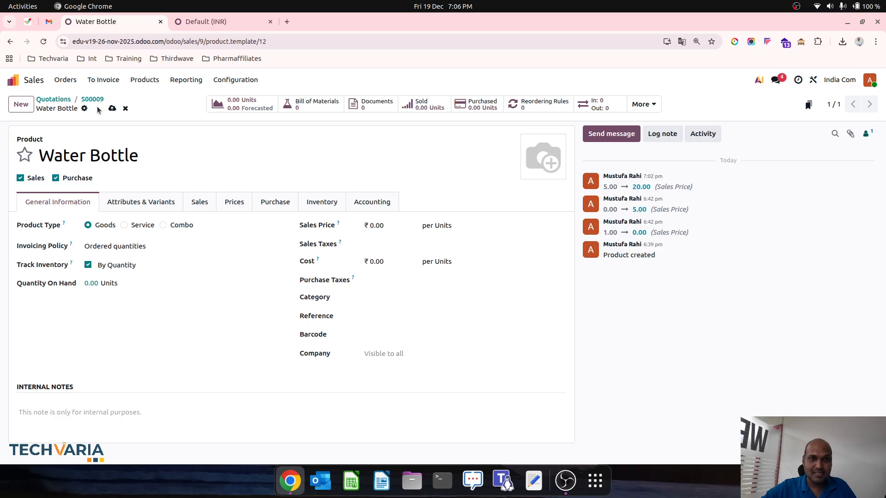
pyautogui.click(112, 108)
# Try a minimum quantity of 1 on the Default pricelist's 0.50 Water Bottle rule, and discard the edit.
pyautogui.click(215, 22)
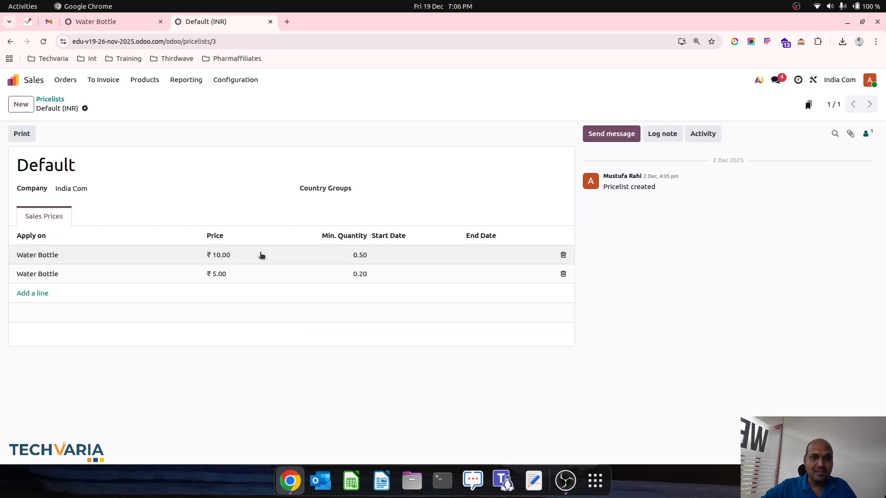
pyautogui.click(210, 247)
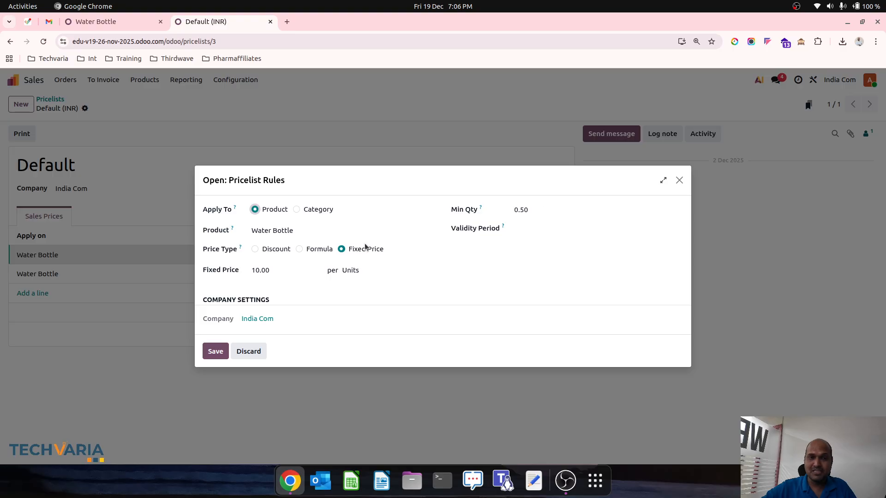
pyautogui.click(274, 271)
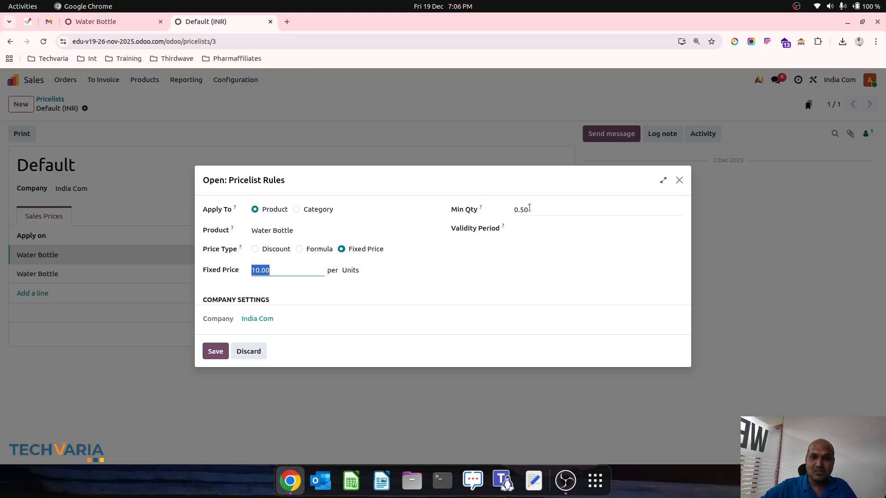
pyautogui.click(220, 356)
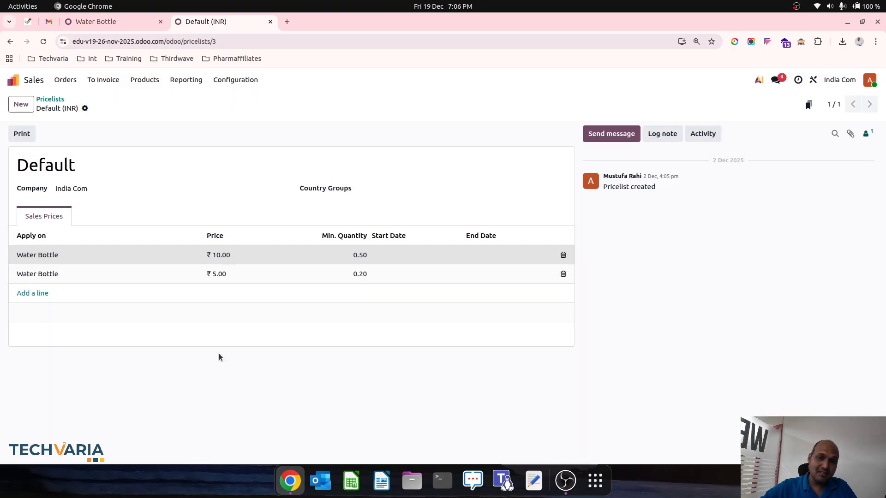
pyautogui.click(358, 256)
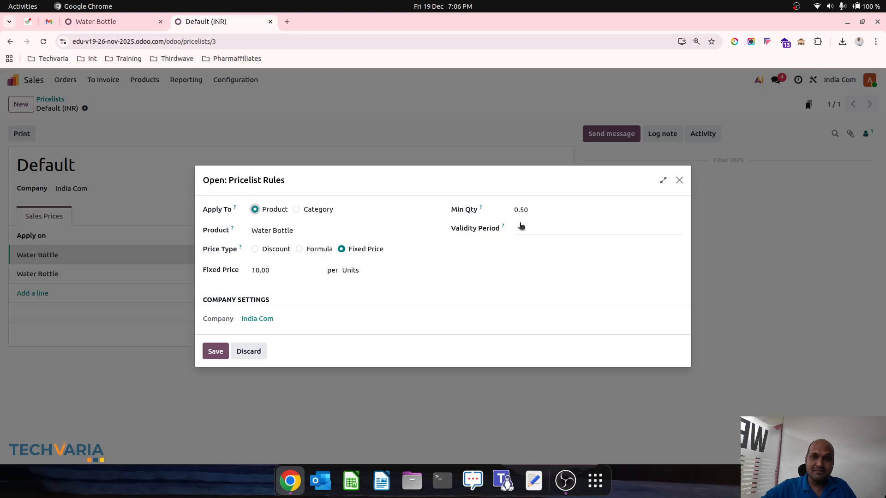
pyautogui.click(540, 211)
pyautogui.write('1')
pyautogui.click(453, 308)
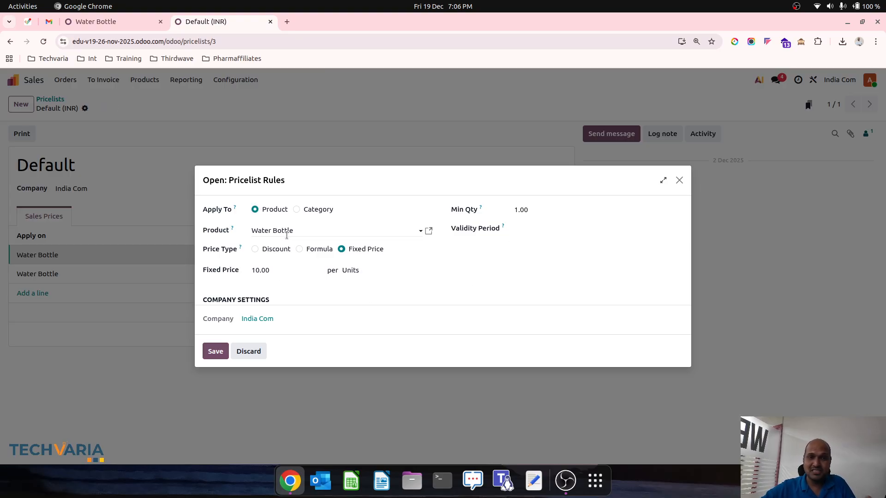
pyautogui.click(248, 352)
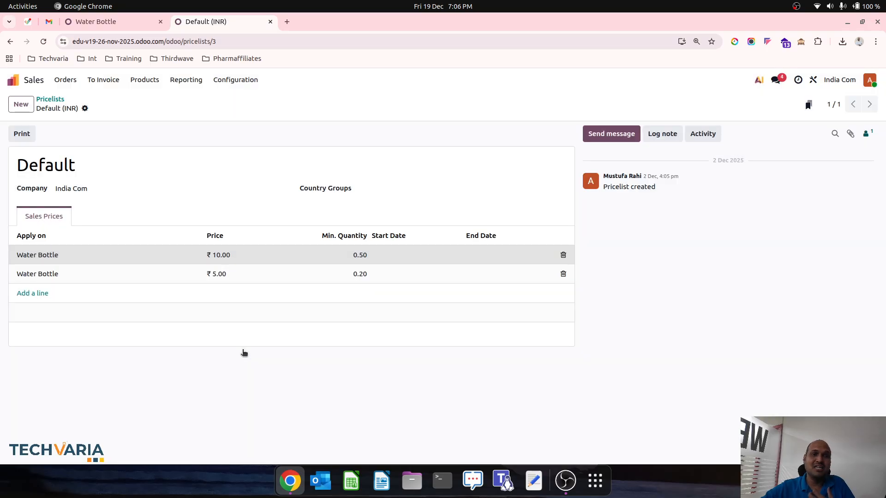
# Delete both Water Bottle rules from the Default pricelist, save it, and return to the pricelists overview.
pyautogui.click(562, 255)
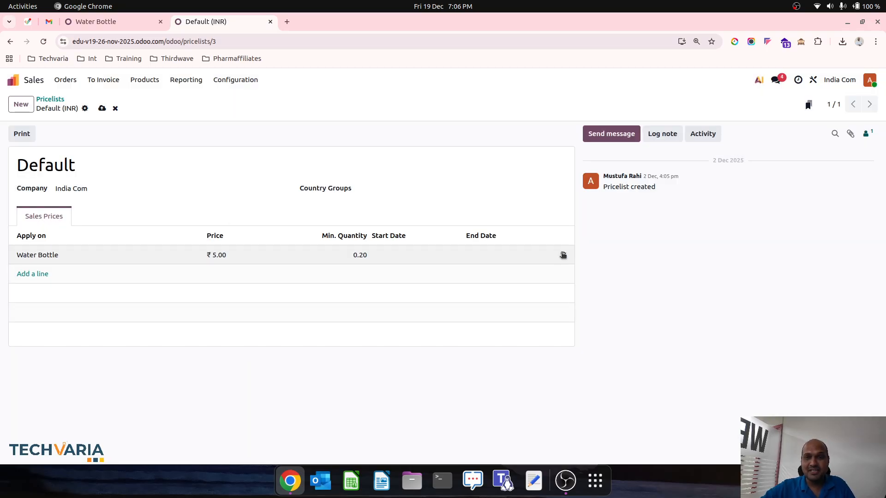
pyautogui.click(563, 254)
pyautogui.click(102, 108)
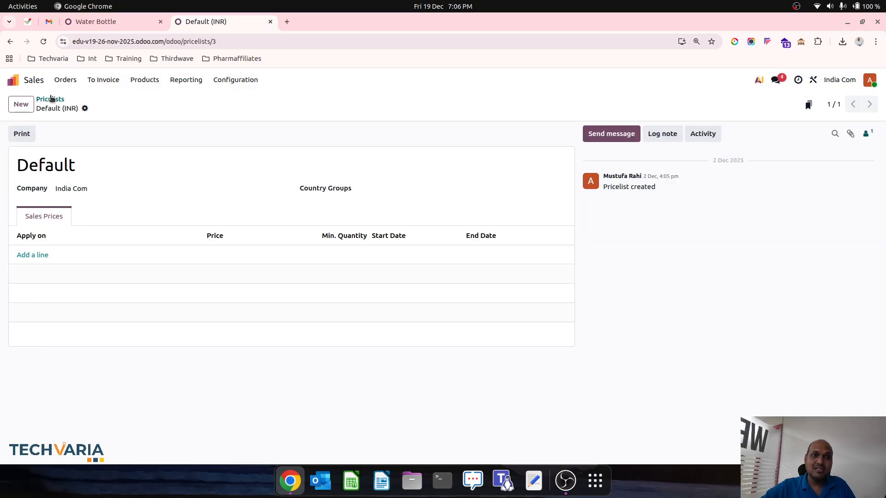
pyautogui.click(51, 99)
# Set the Water Bottle product's sales price to 20.
pyautogui.click(128, 15)
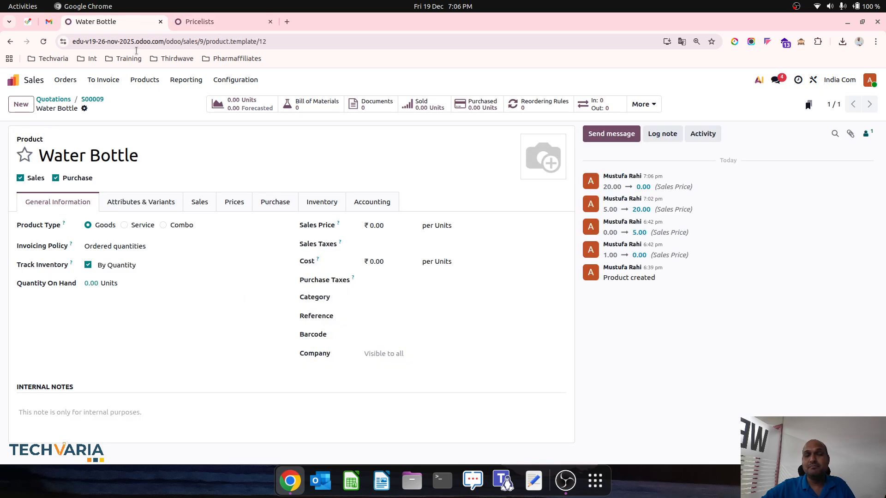
pyautogui.click(391, 223)
pyautogui.write('20')
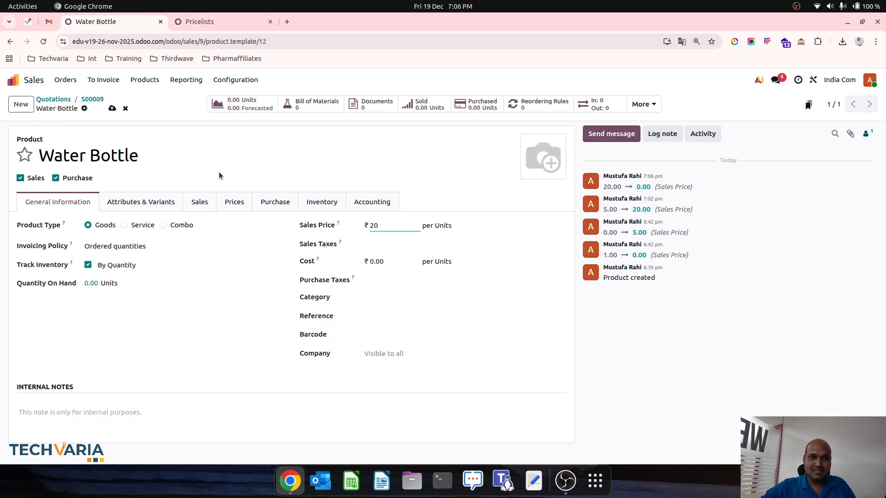
# In the Units & Packagings configuration, set the 500 ML unit's quantity to 0.5 Units and save it.
pyautogui.click(213, 21)
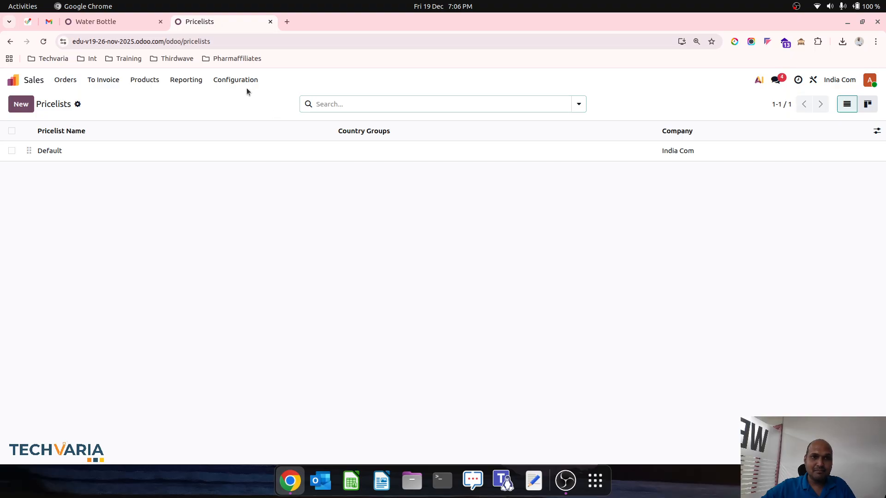
pyautogui.click(244, 82)
pyautogui.click(268, 230)
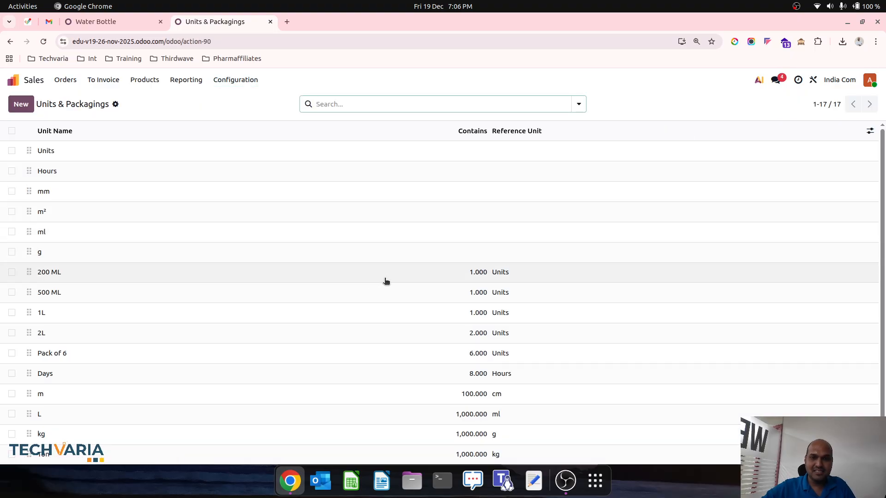
pyautogui.click(502, 293)
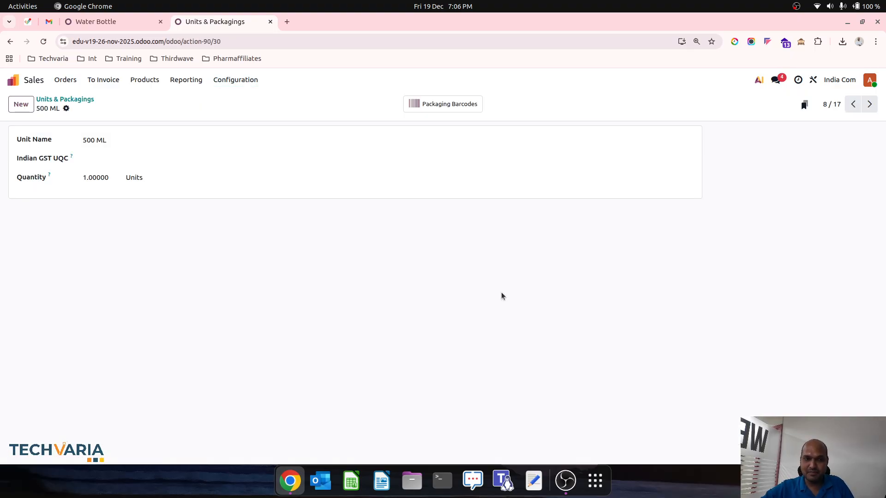
pyautogui.click(98, 178)
pyautogui.press('BackSpace')
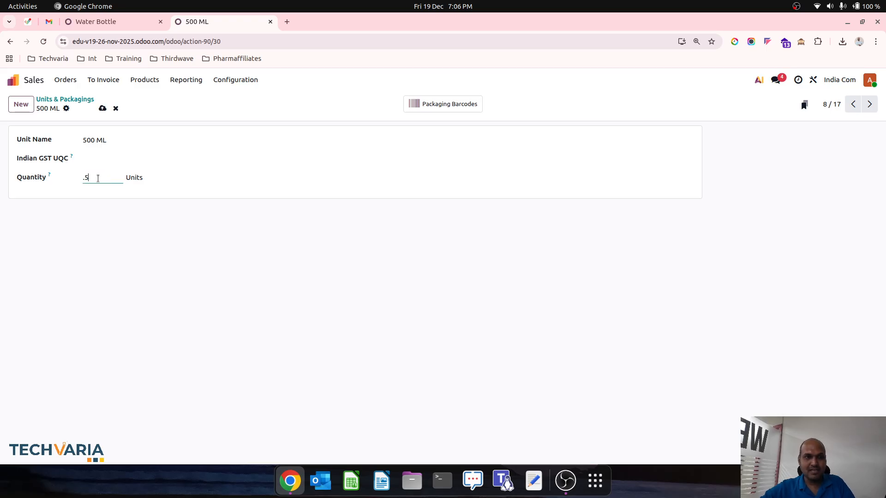
pyautogui.click(102, 108)
# Set the 200 ML unit's quantity to 0.25 Units, save it, and return to the Units & Packagings overview.
pyautogui.click(81, 100)
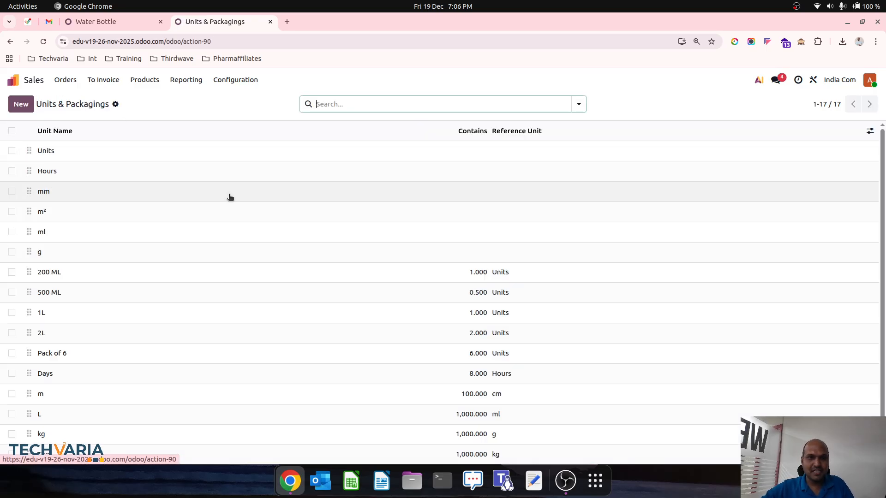
pyautogui.click(364, 268)
pyautogui.click(114, 178)
pyautogui.press('BackSpace')
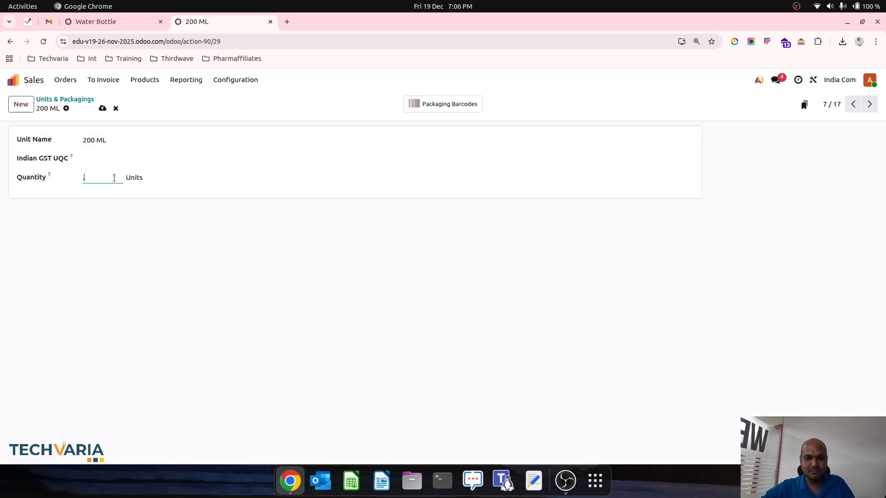
pyautogui.write('.25')
pyautogui.click(103, 108)
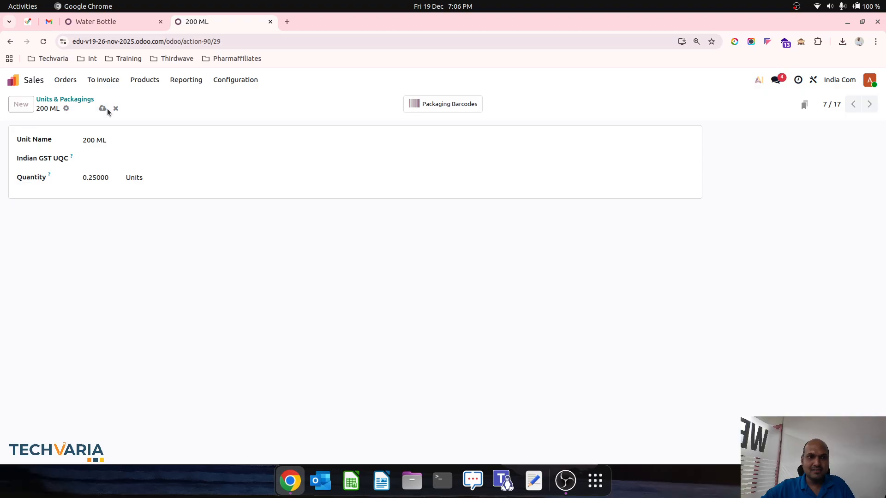
pyautogui.click(76, 99)
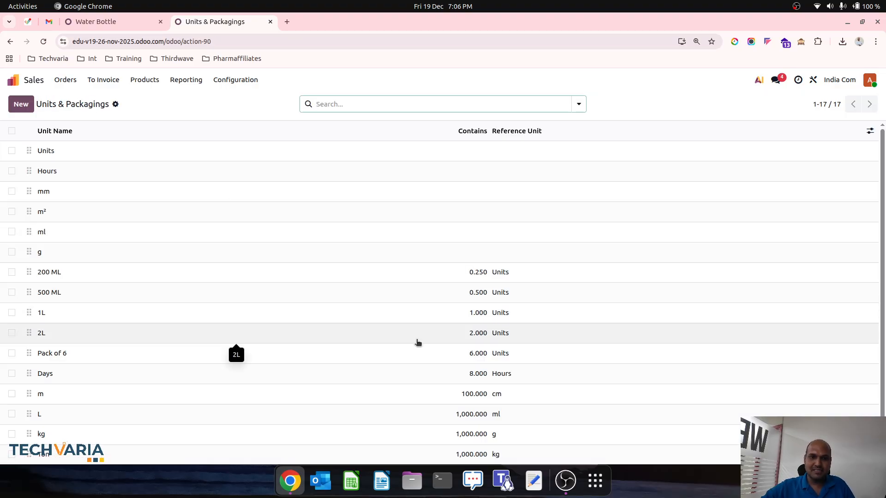
pyautogui.scroll(-1, 482, 338)
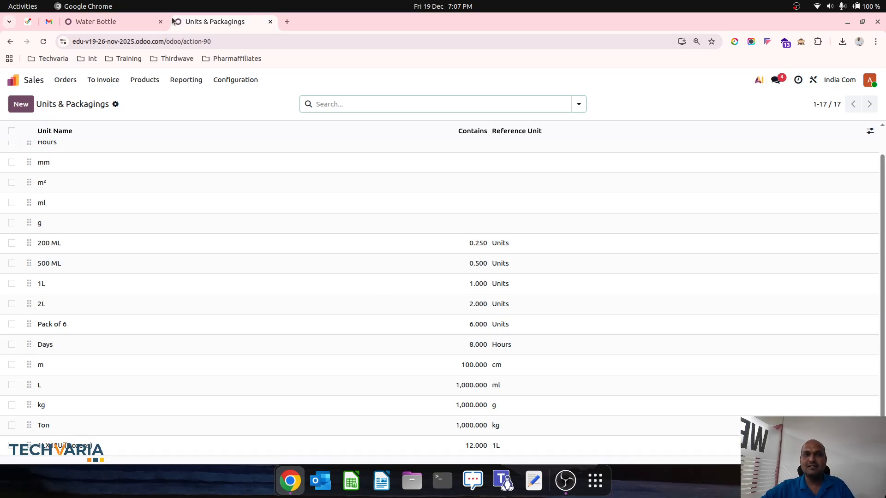
# Return to the quotation from the Water Bottle product and change the Water Bottle line's unit to 1LX12U (Dozens).
pyautogui.click(126, 18)
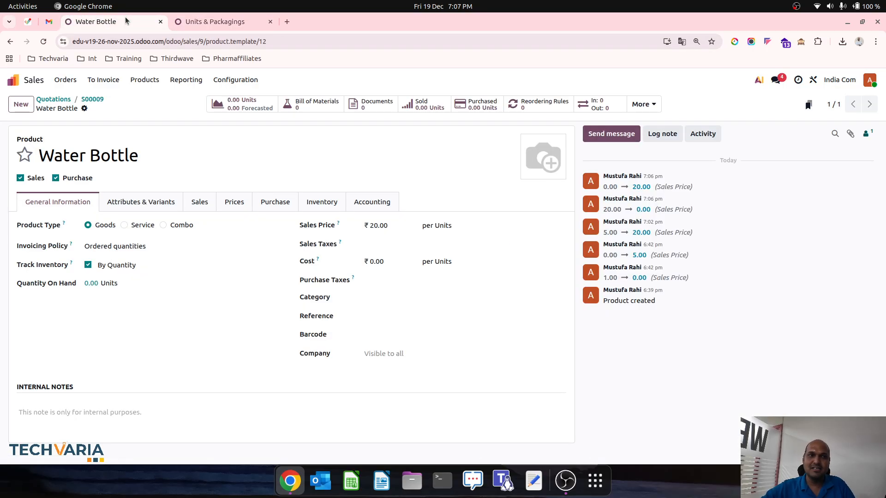
pyautogui.click(93, 99)
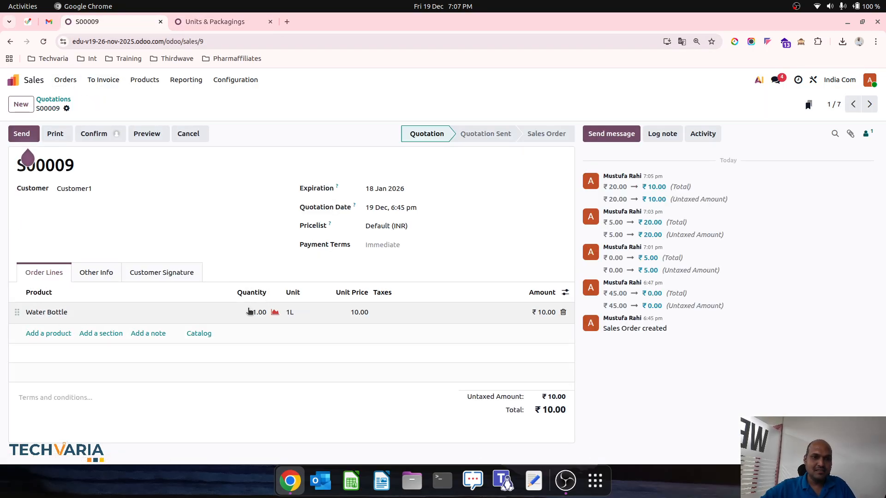
pyautogui.click(296, 316)
pyautogui.click(300, 307)
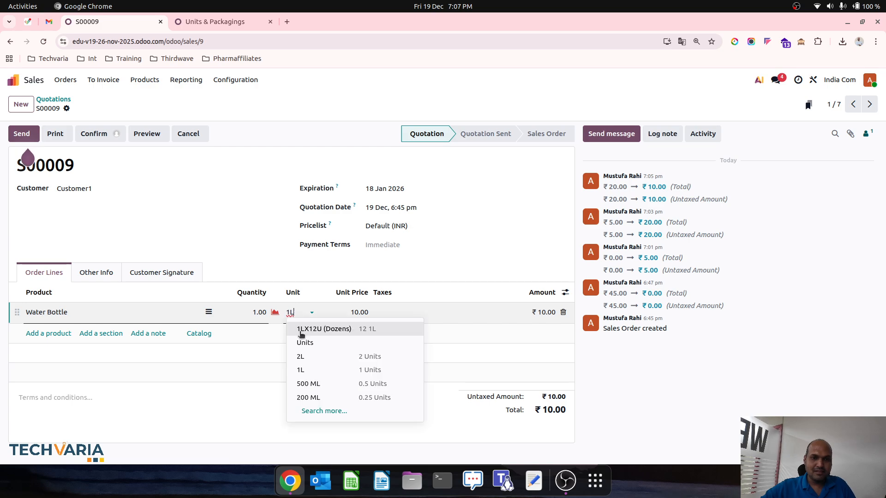
pyautogui.click(364, 328)
pyautogui.click(408, 262)
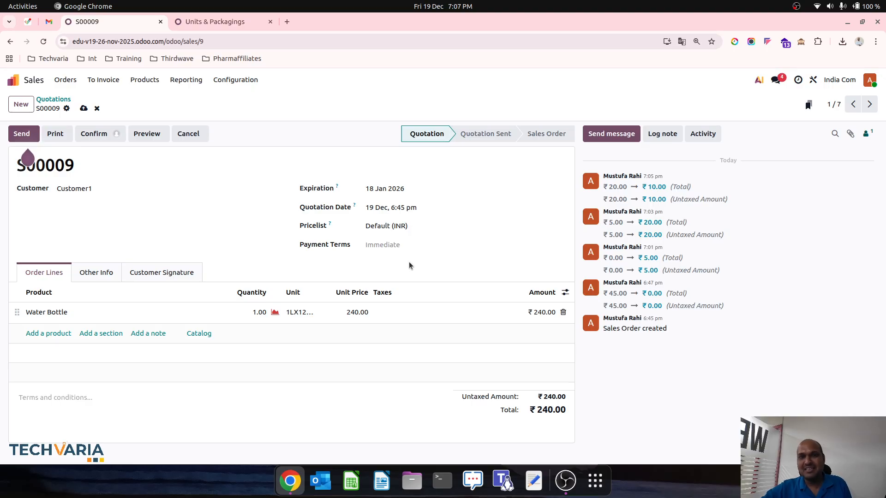
pyautogui.click(796, 6)
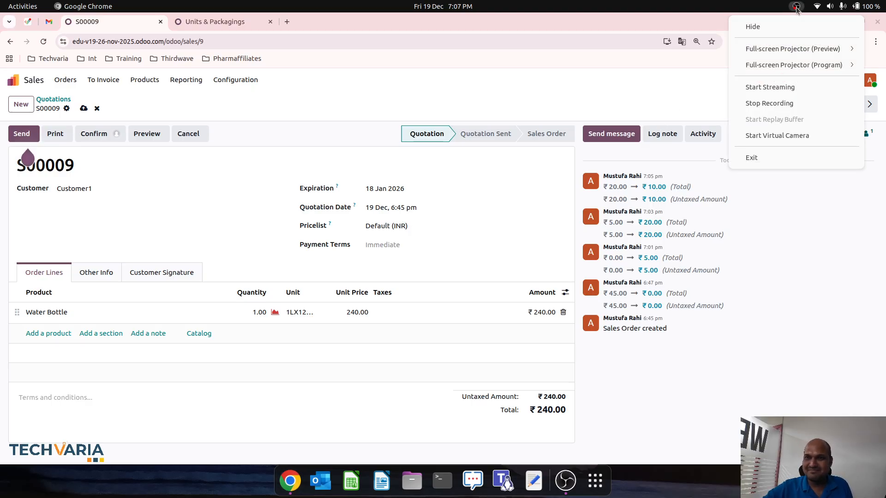